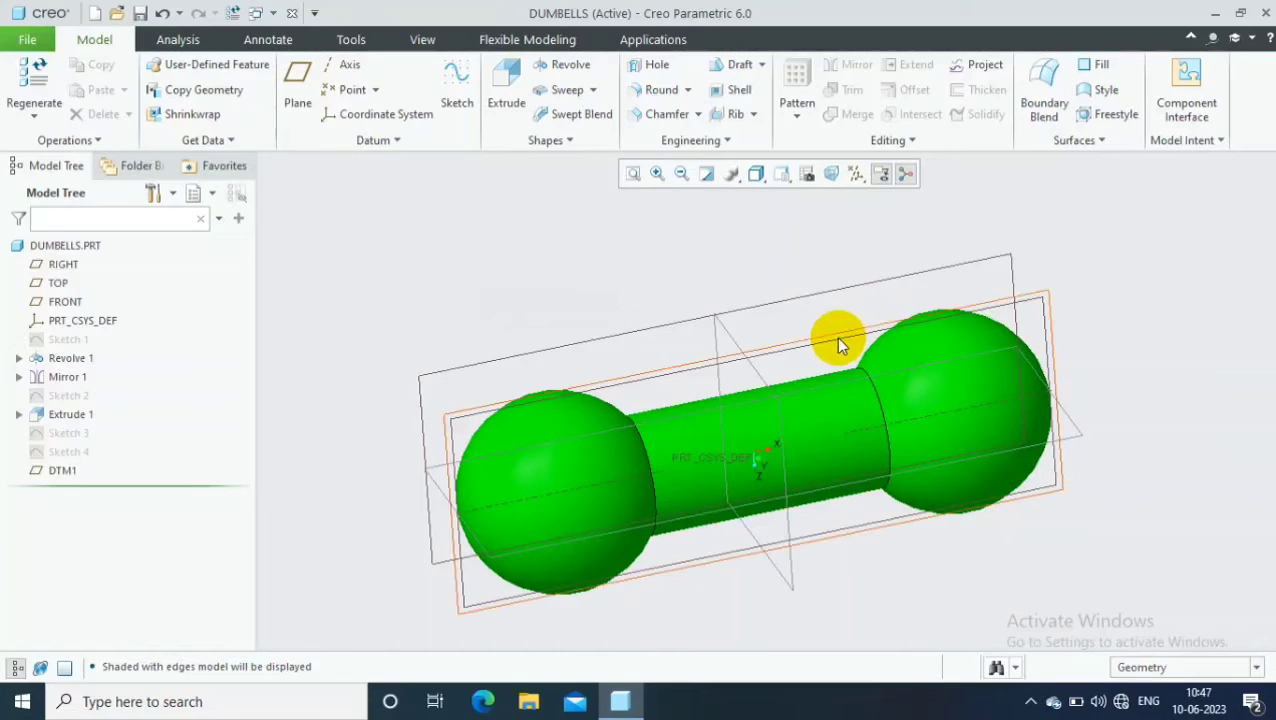
# - Start a new sketch on the TOP plane, oriented to face it straight on
pyautogui.click(837, 341)
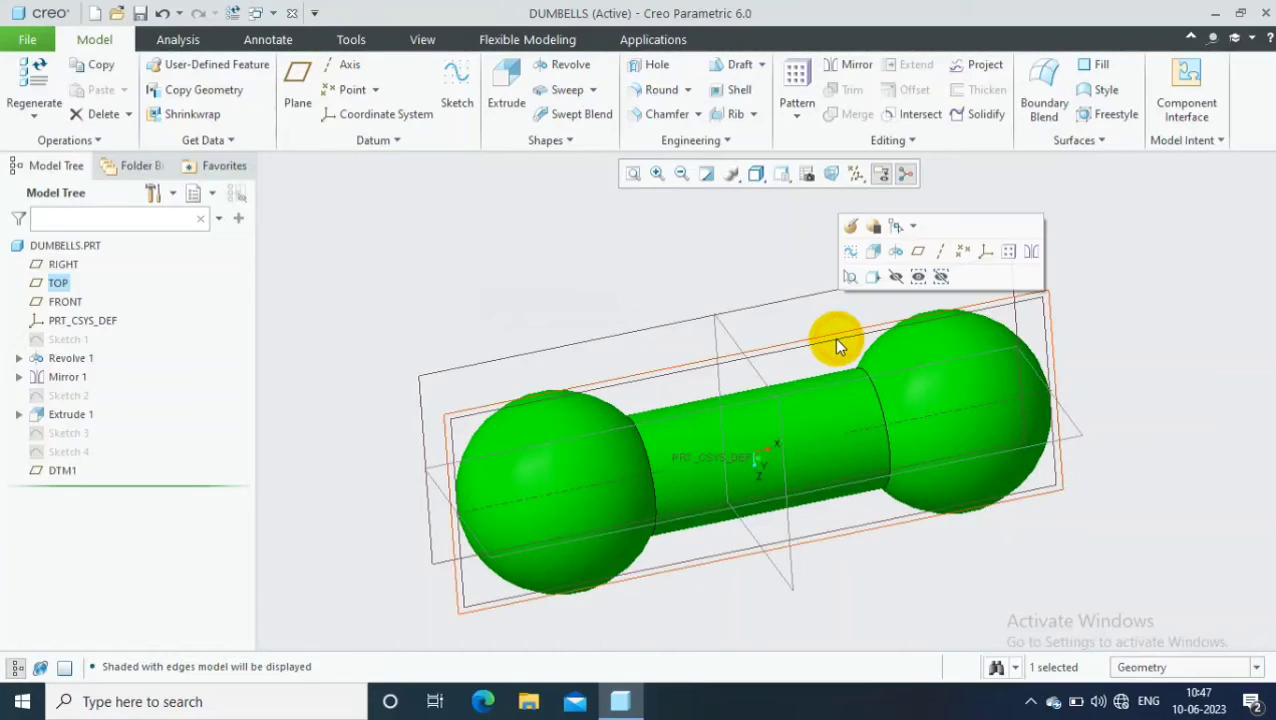
pyautogui.click(452, 82)
pyautogui.click(807, 174)
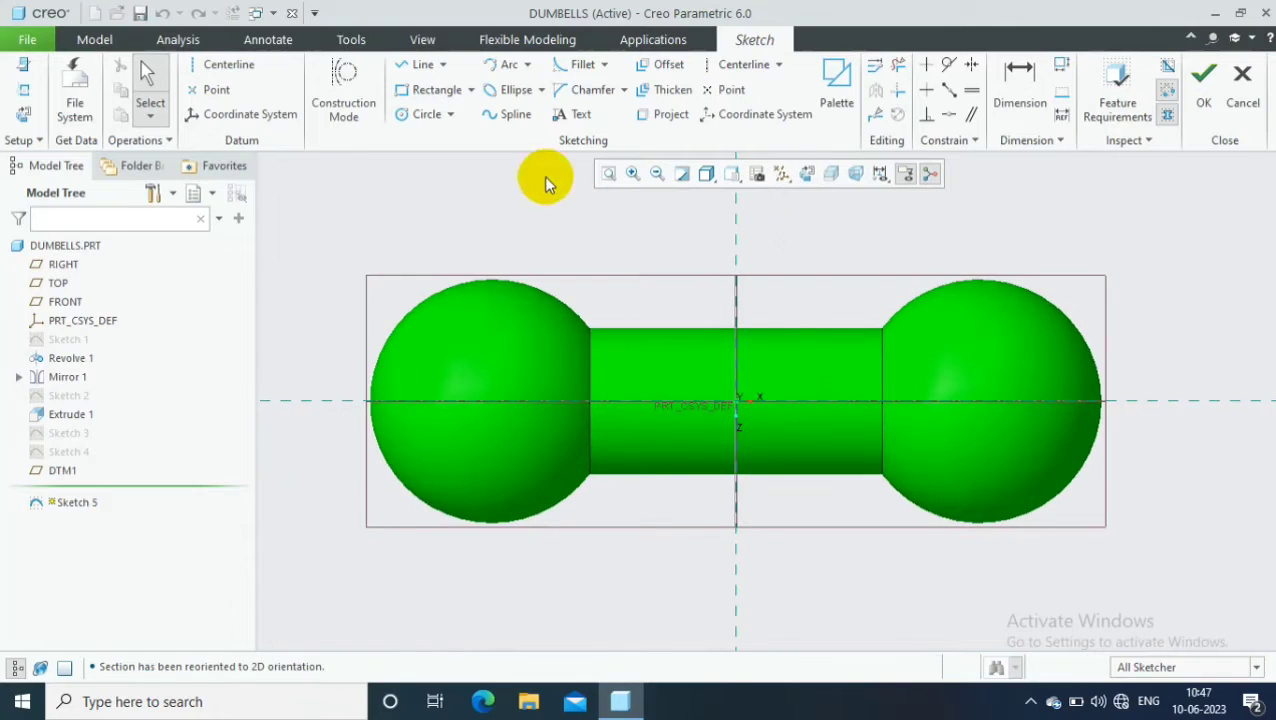
# - Add the text '5kg' on the handle, move it to the centre, and finish Sketch 5
pyautogui.click(574, 114)
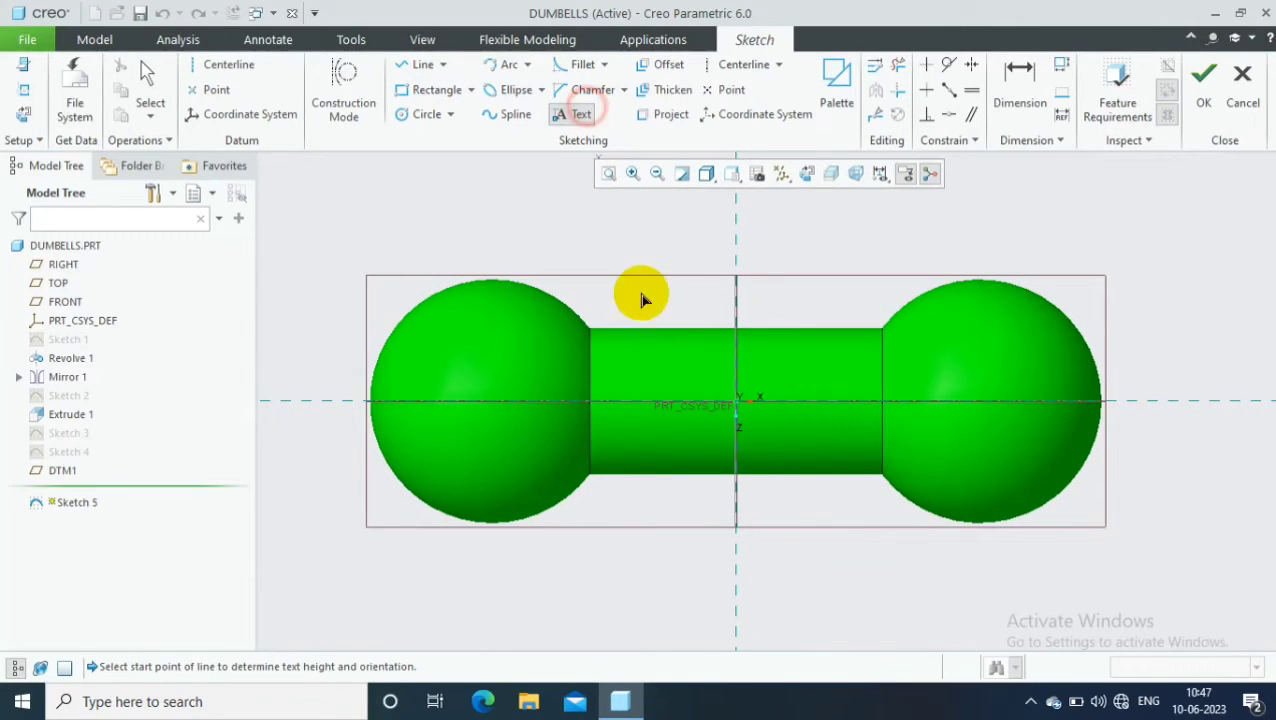
pyautogui.click(655, 392)
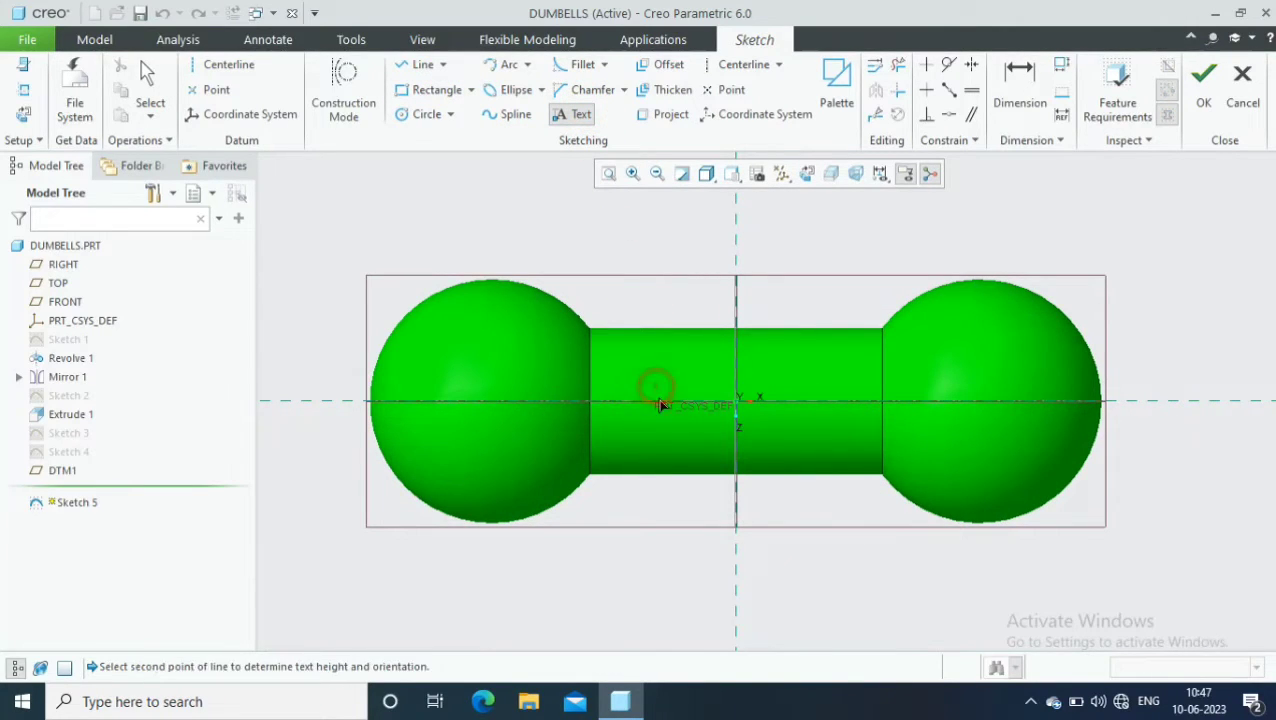
pyautogui.click(655, 424)
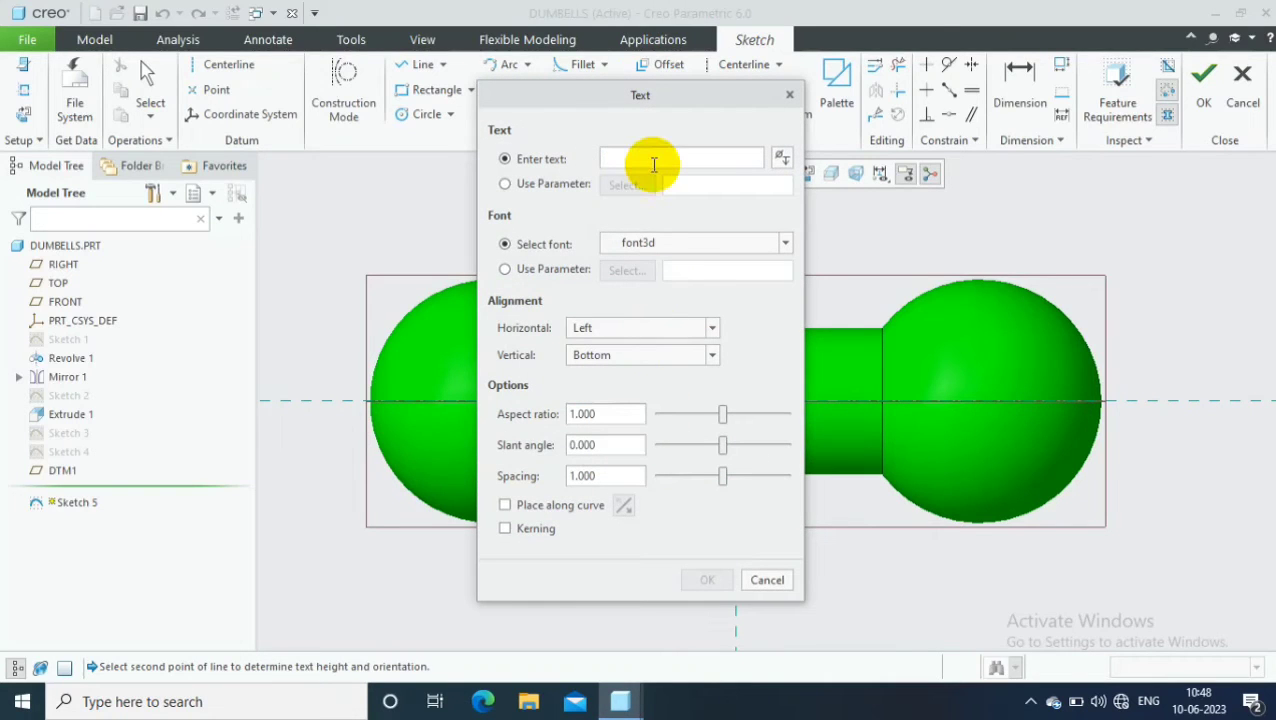
pyautogui.write('5k')
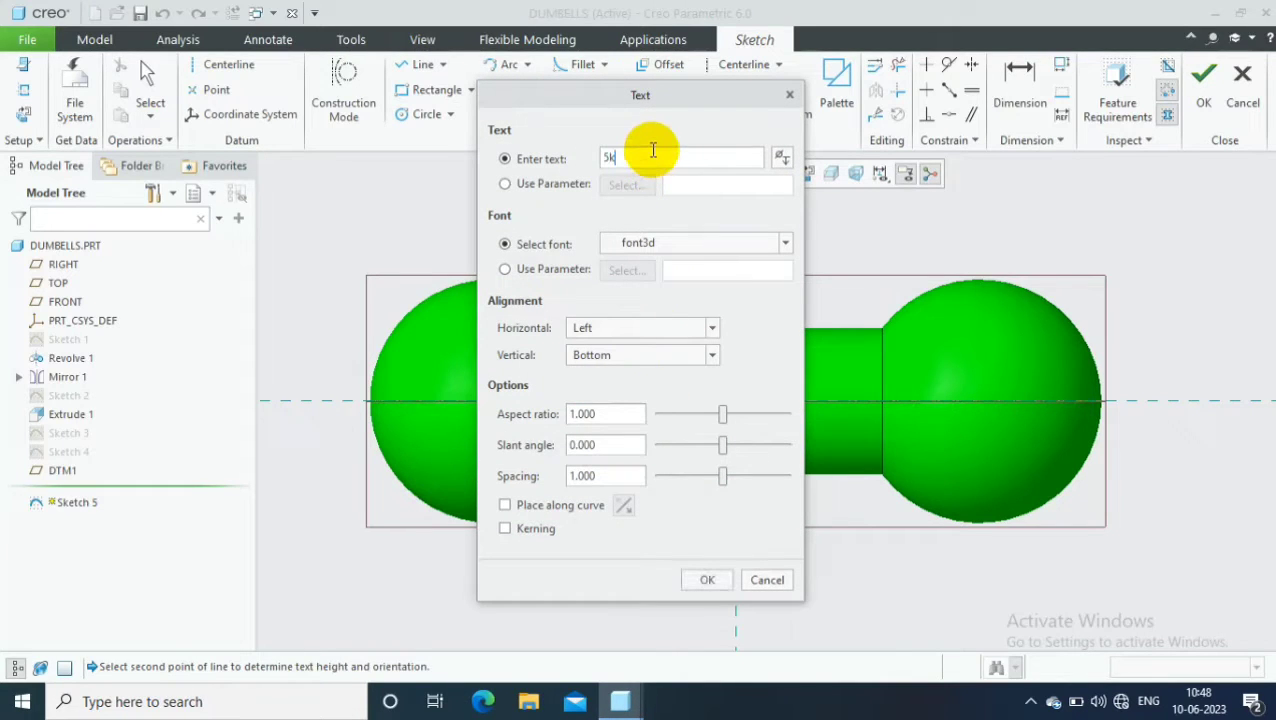
pyautogui.write('g')
pyautogui.click(703, 580)
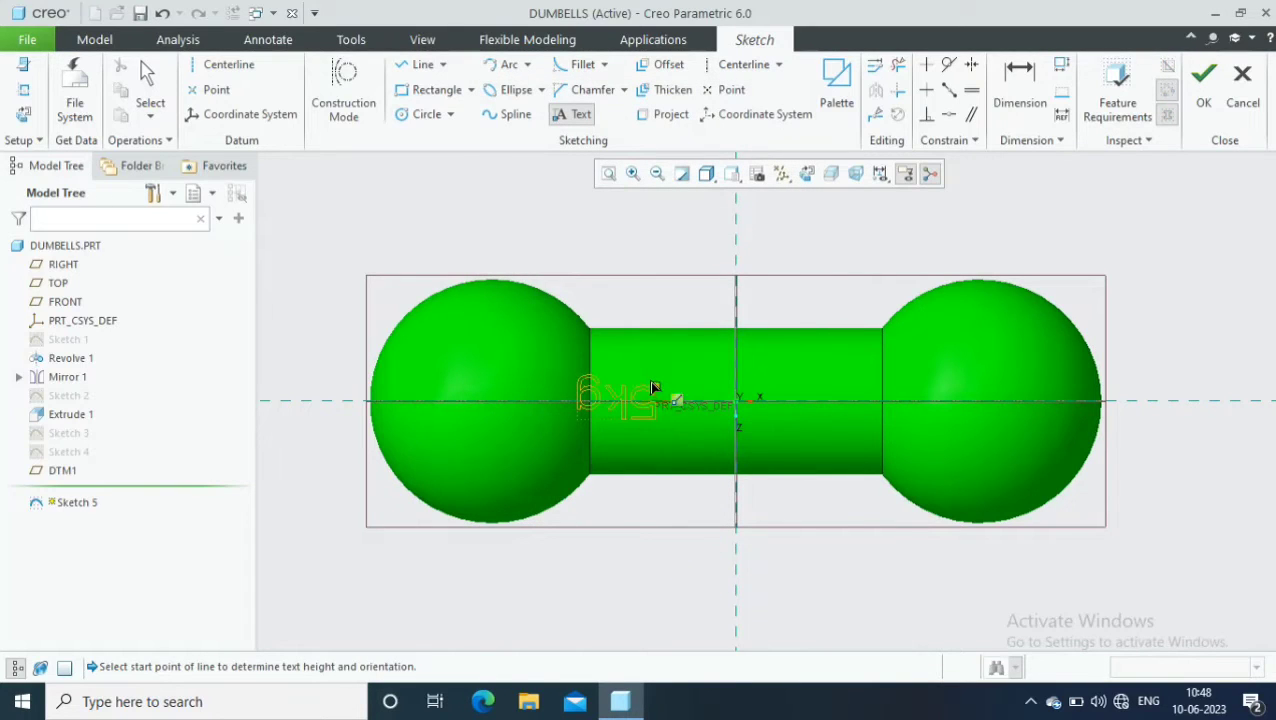
pyautogui.middleClick(699, 379)
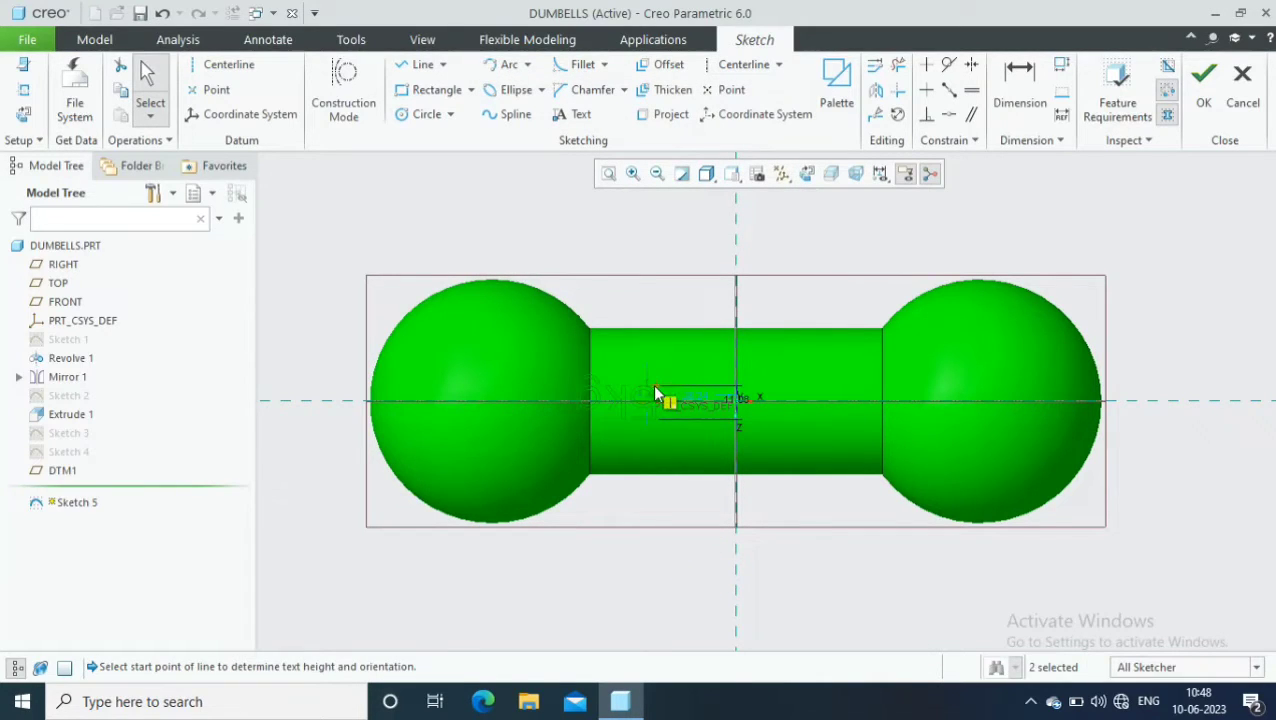
pyautogui.moveTo(663, 393); pyautogui.dragTo(736, 397)
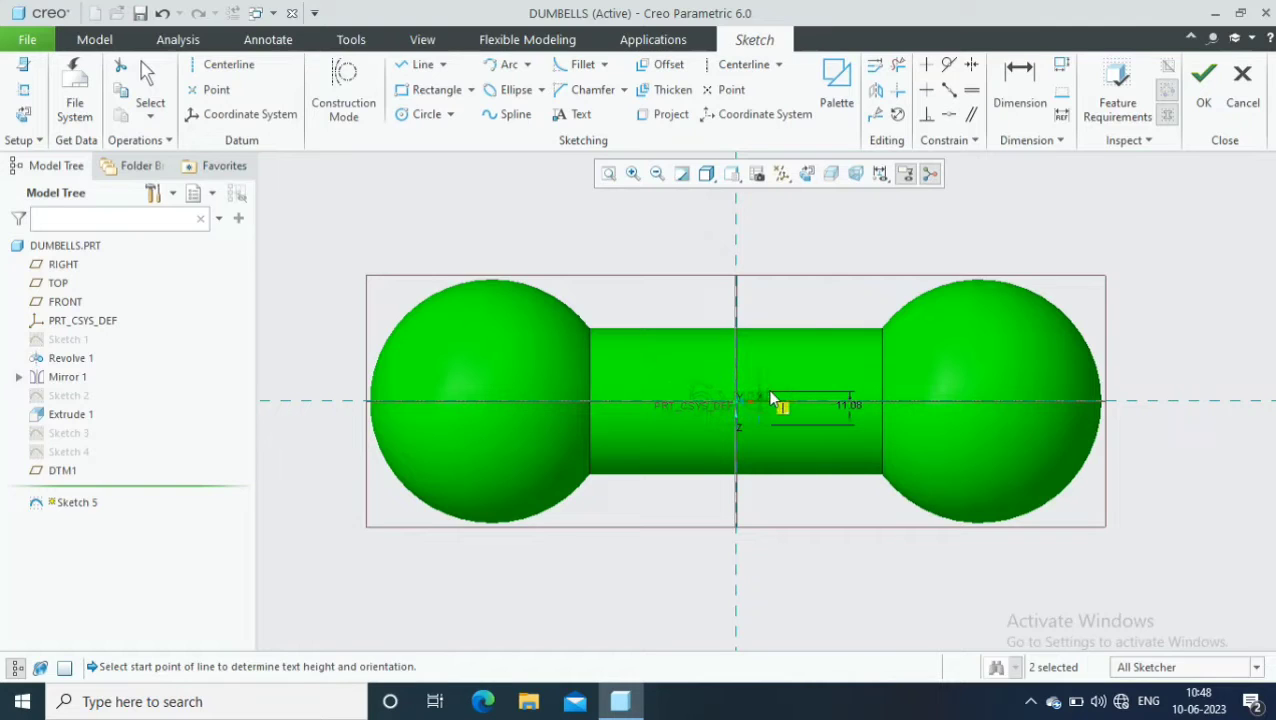
pyautogui.click(797, 317)
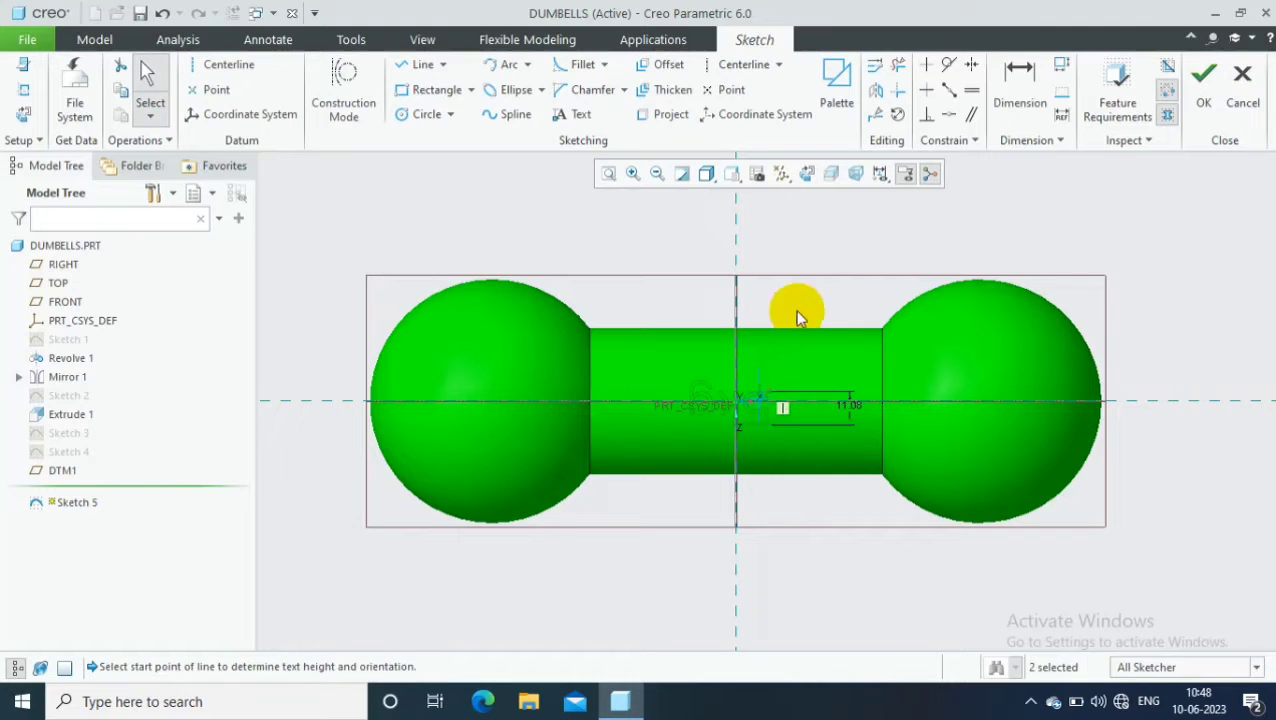
pyautogui.click(1203, 78)
# - Create datum plane DTM2 with a 40.00 offset from the TOP plane
pyautogui.click(878, 253)
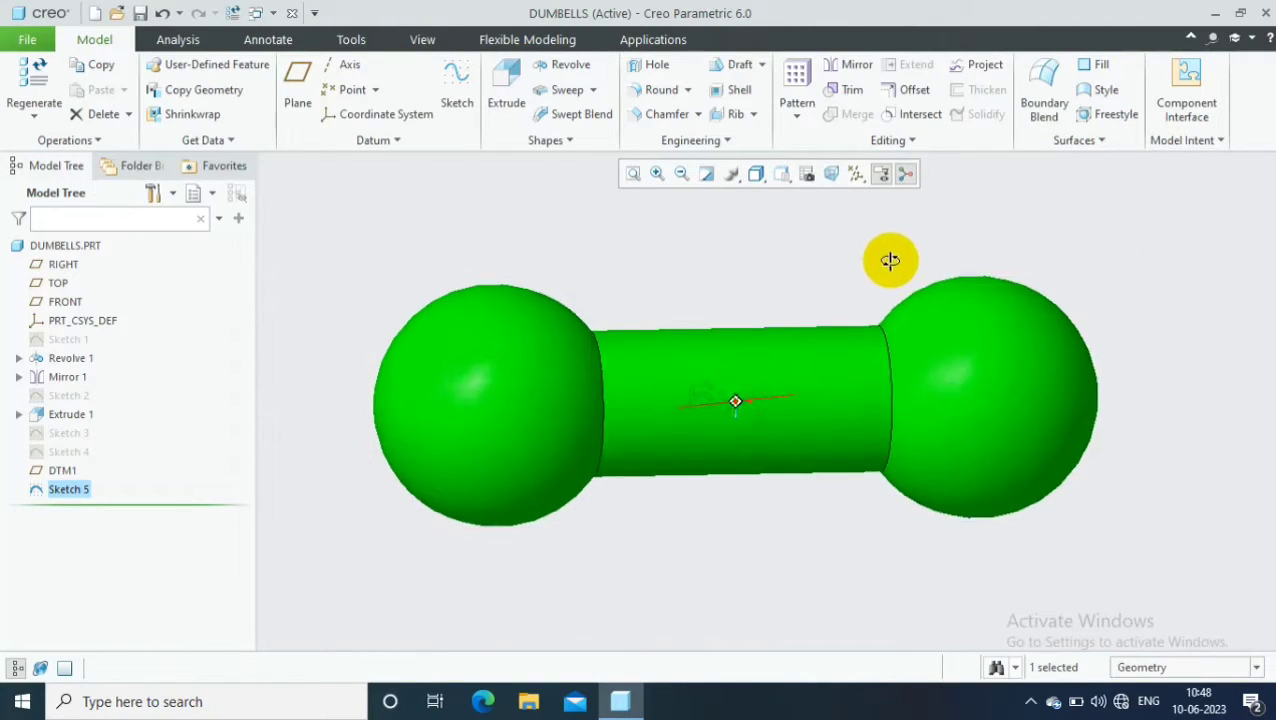
pyautogui.moveTo(878, 253); pyautogui.dragTo(731, 294, button='middle')
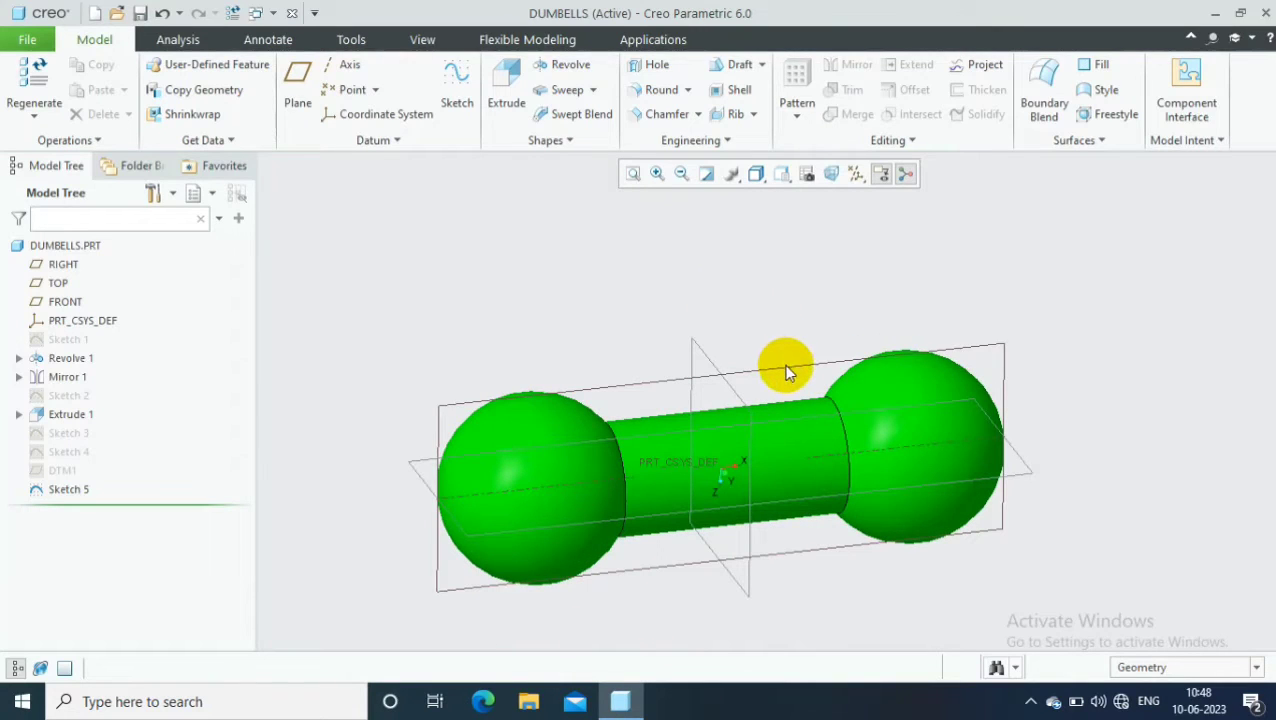
pyautogui.click(785, 372)
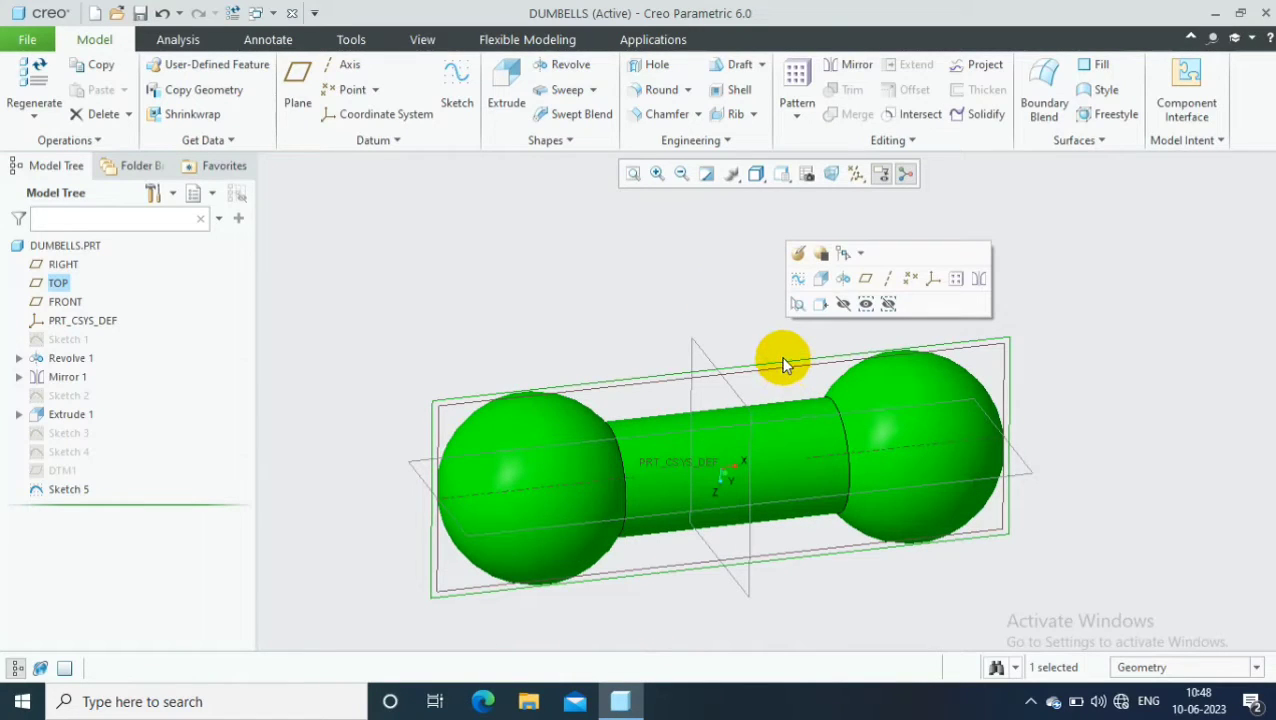
pyautogui.click(297, 75)
pyautogui.moveTo(726, 251); pyautogui.dragTo(818, 268, button='middle')
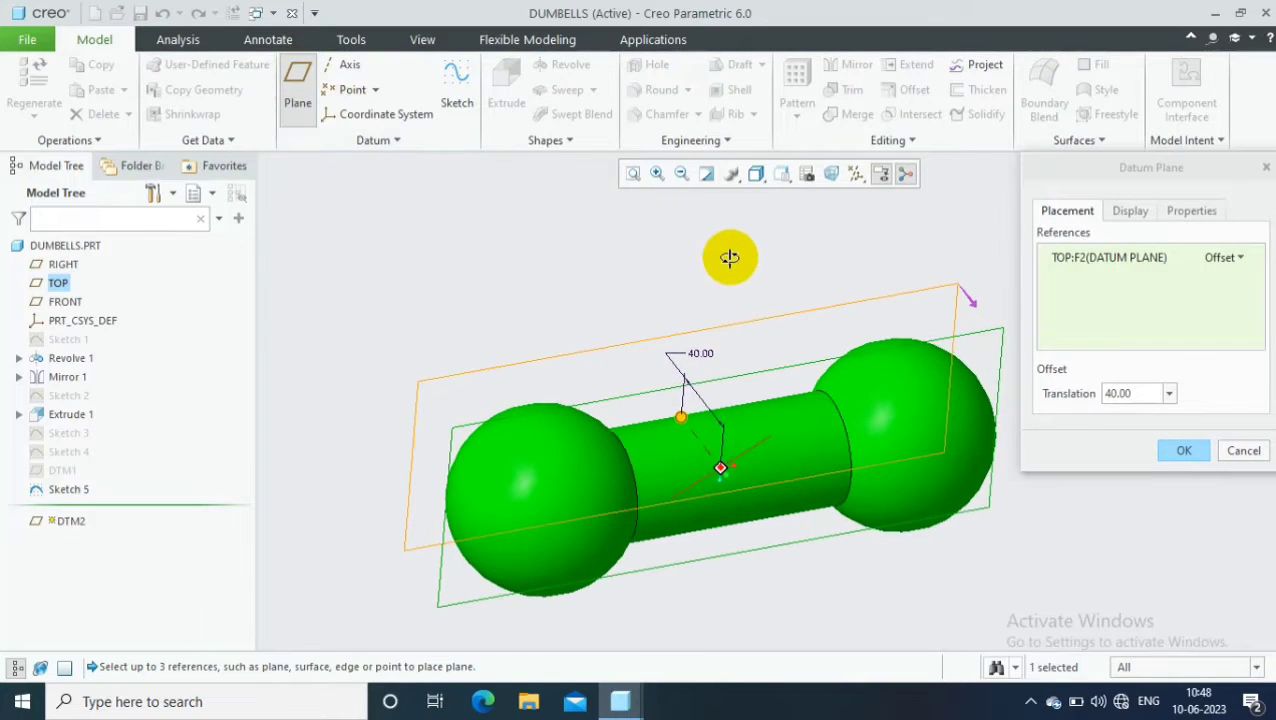
pyautogui.click(1184, 452)
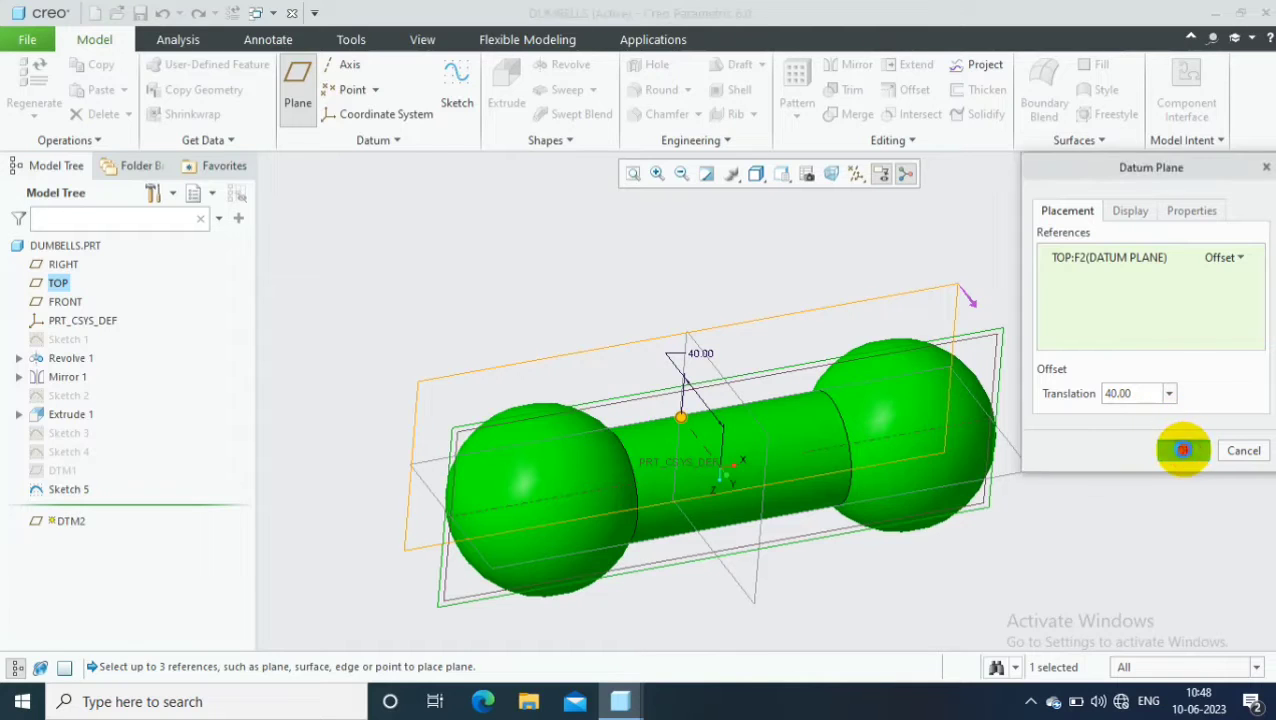
pyautogui.scroll(3, 878, 290)
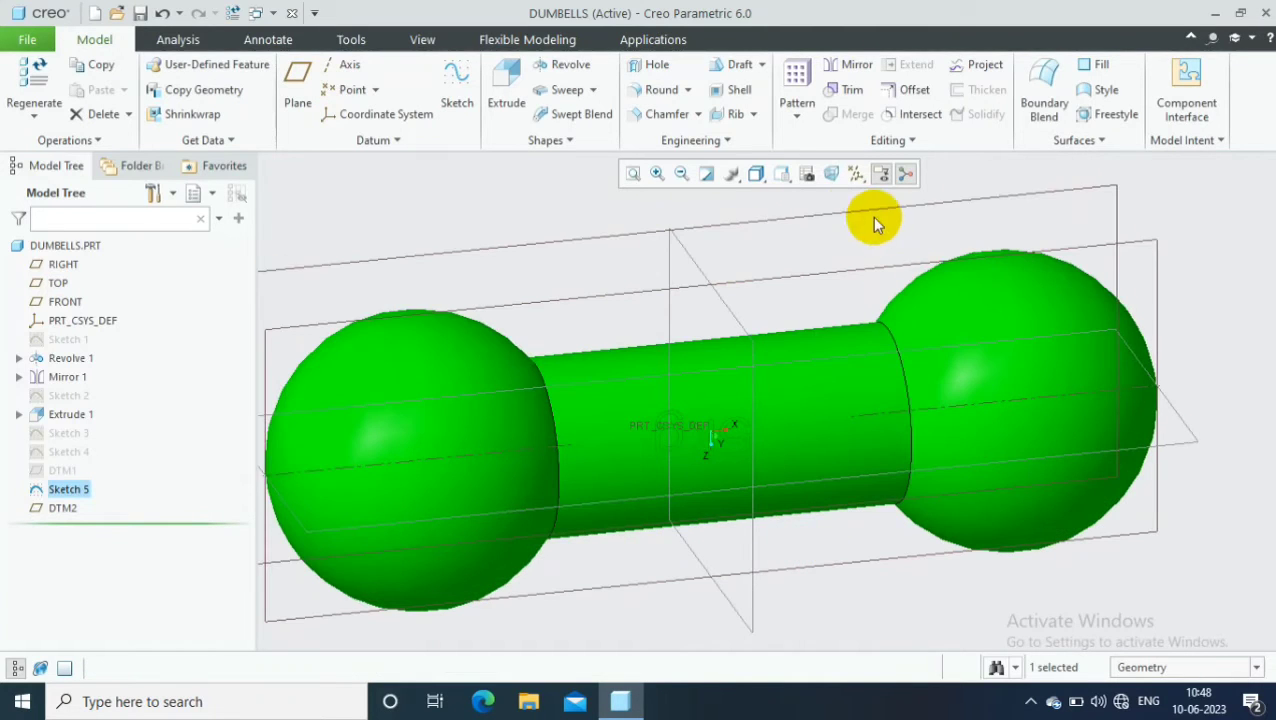
# - Switch the display style to No Hidden
pyautogui.click(762, 178)
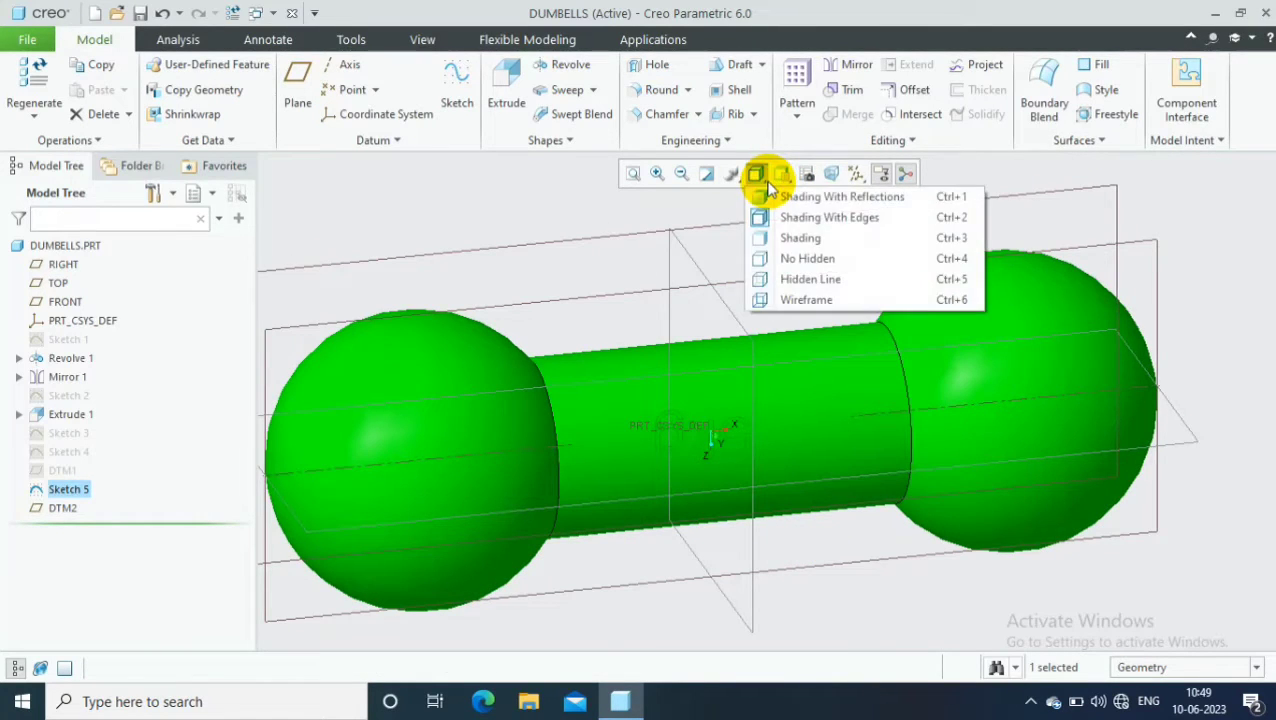
pyautogui.click(806, 258)
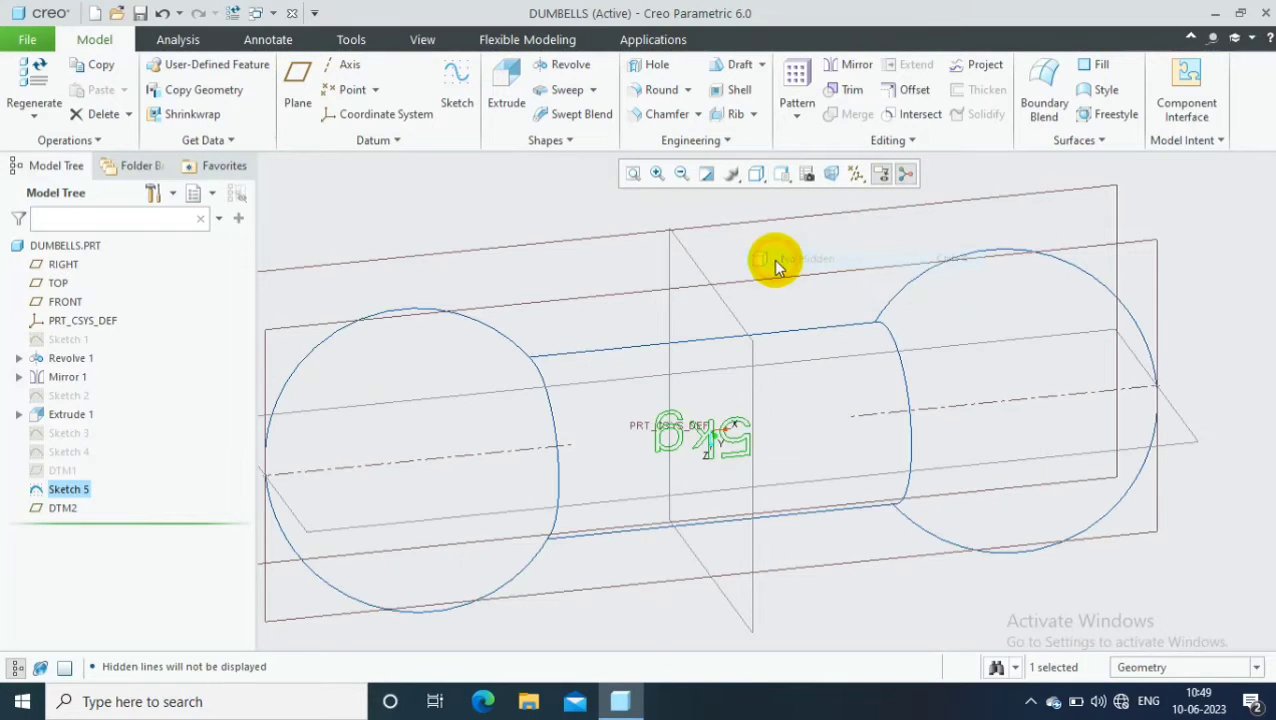
pyautogui.scroll(-2, 1010, 576)
pyautogui.scroll(1, 1056, 620)
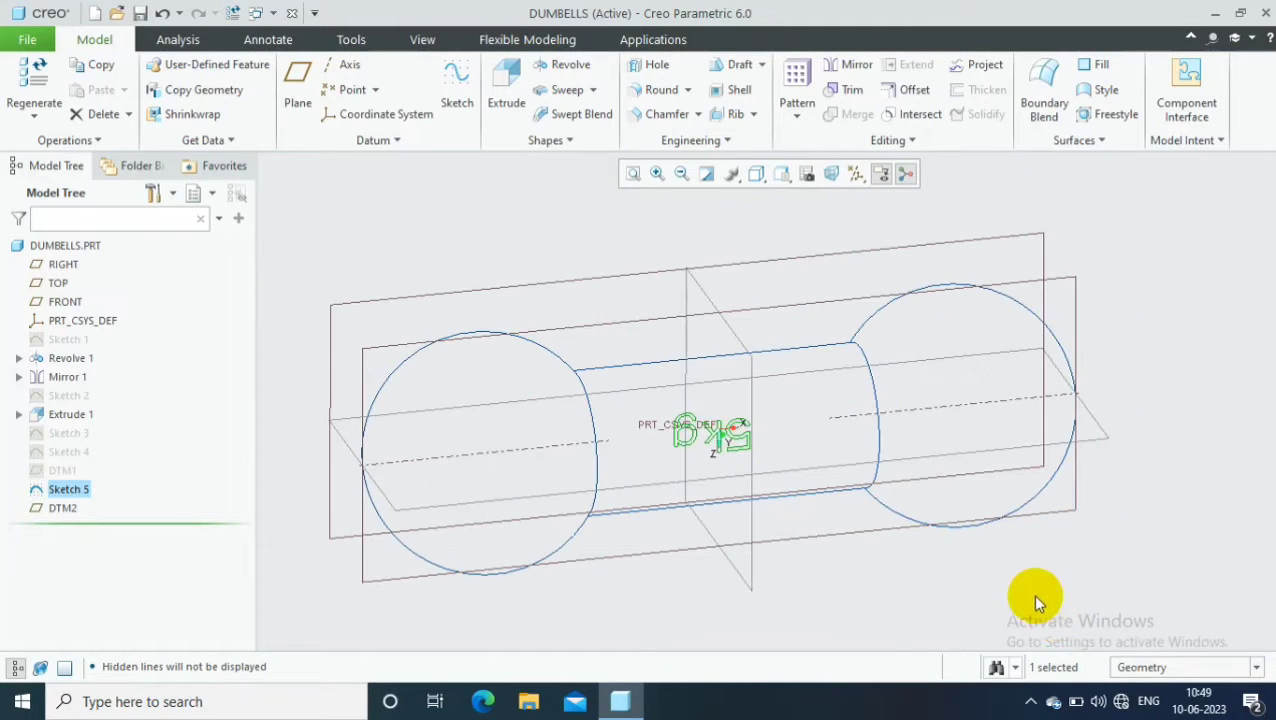
# - Project Sketch 5's 5kg text onto the handle surface as Project 1
pyautogui.click(80, 494)
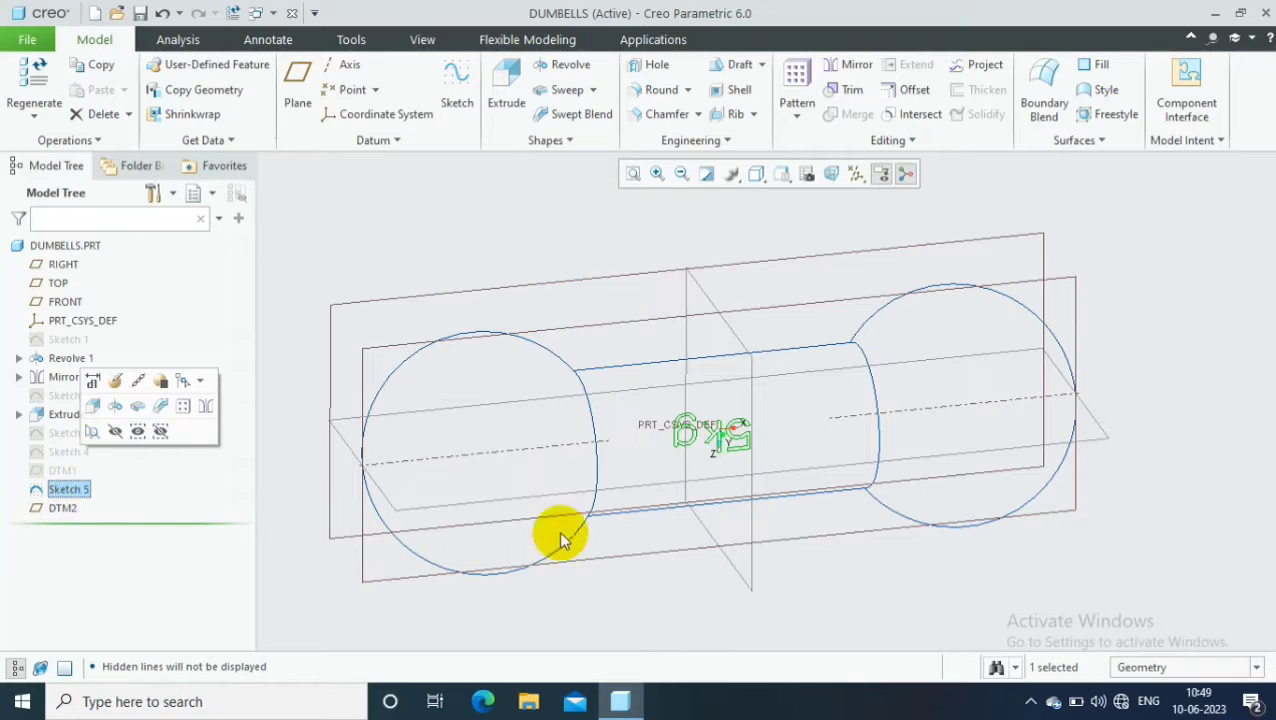
pyautogui.click(957, 597)
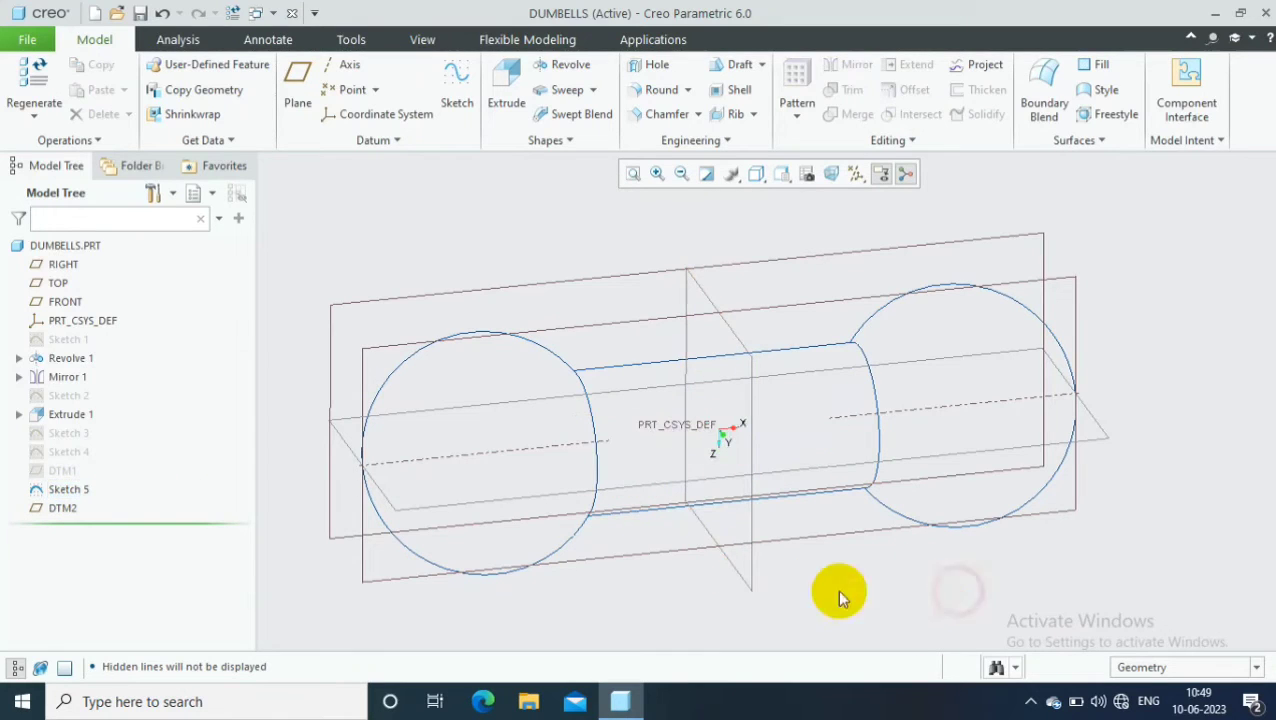
pyautogui.click(68, 490)
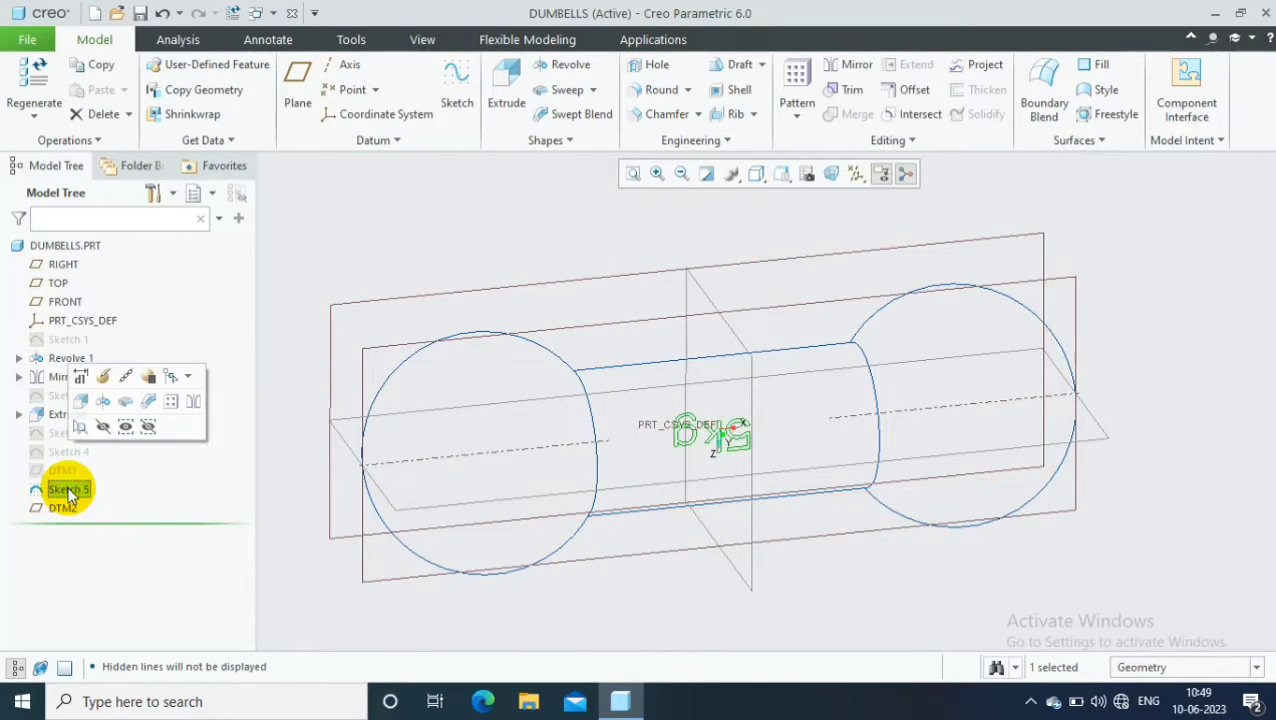
pyautogui.click(975, 65)
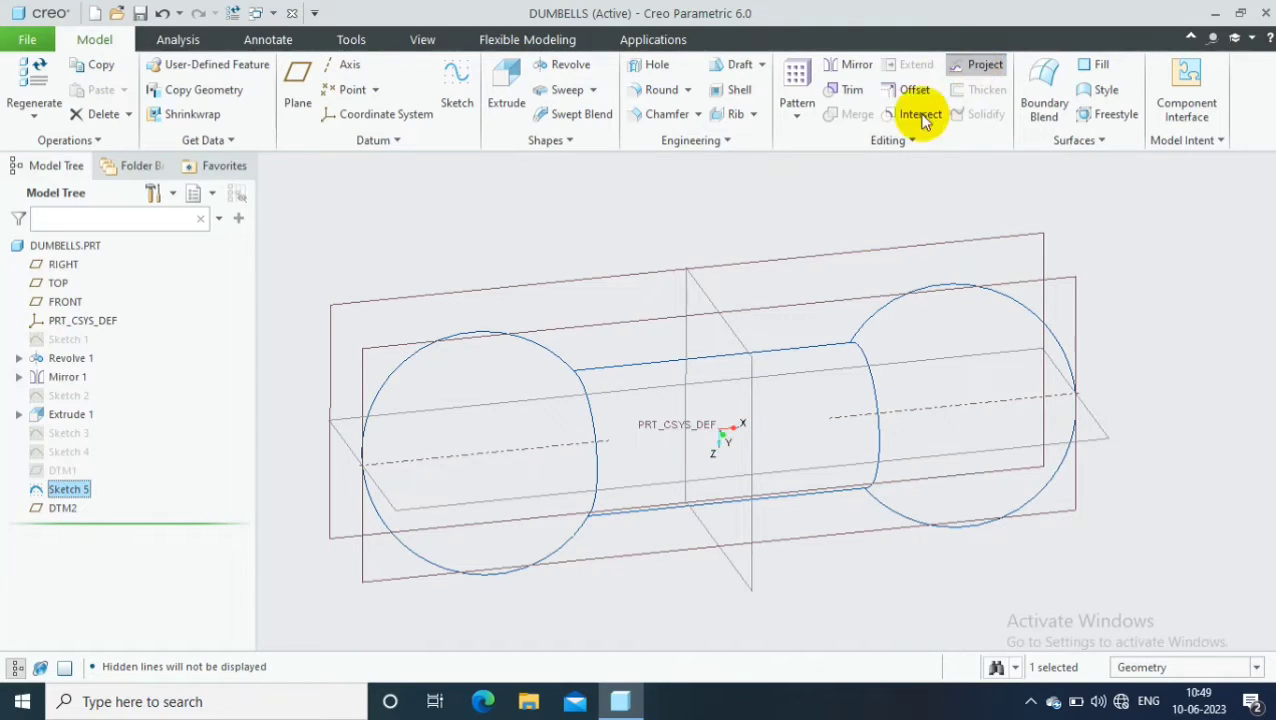
pyautogui.click(803, 438)
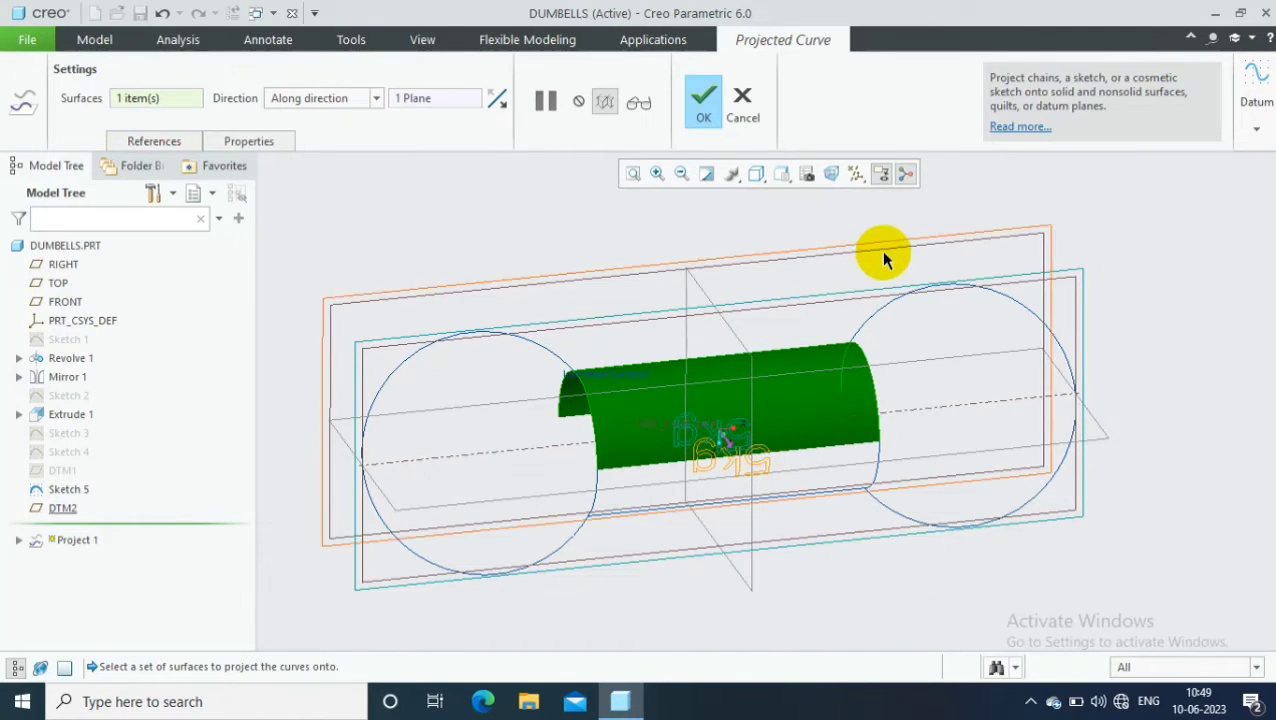
pyautogui.moveTo(880, 250)
pyautogui.mouseDown(button='middle')
pyautogui.moveTo(934, 305)
pyautogui.moveTo(889, 252)
pyautogui.moveTo(926, 233)
pyautogui.moveTo(971, 248)
pyautogui.moveTo(896, 247)
pyautogui.moveTo(829, 205)
pyautogui.mouseUp(button='middle')
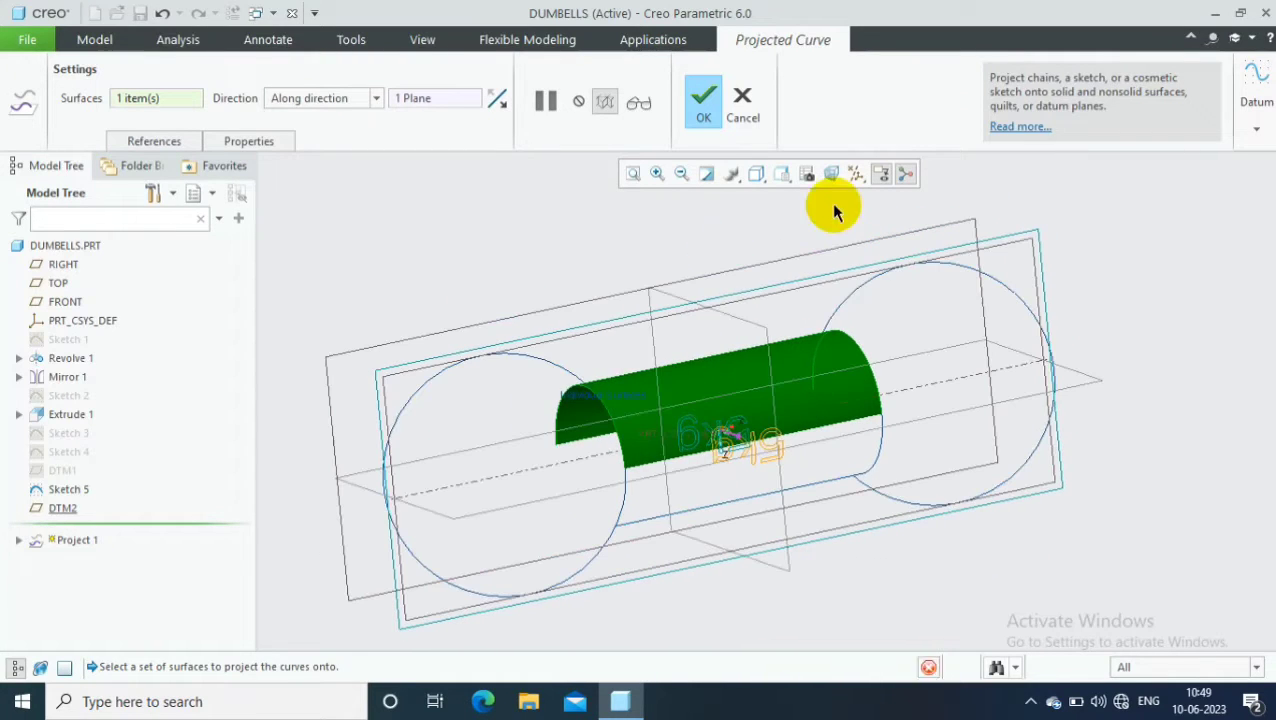
pyautogui.click(692, 104)
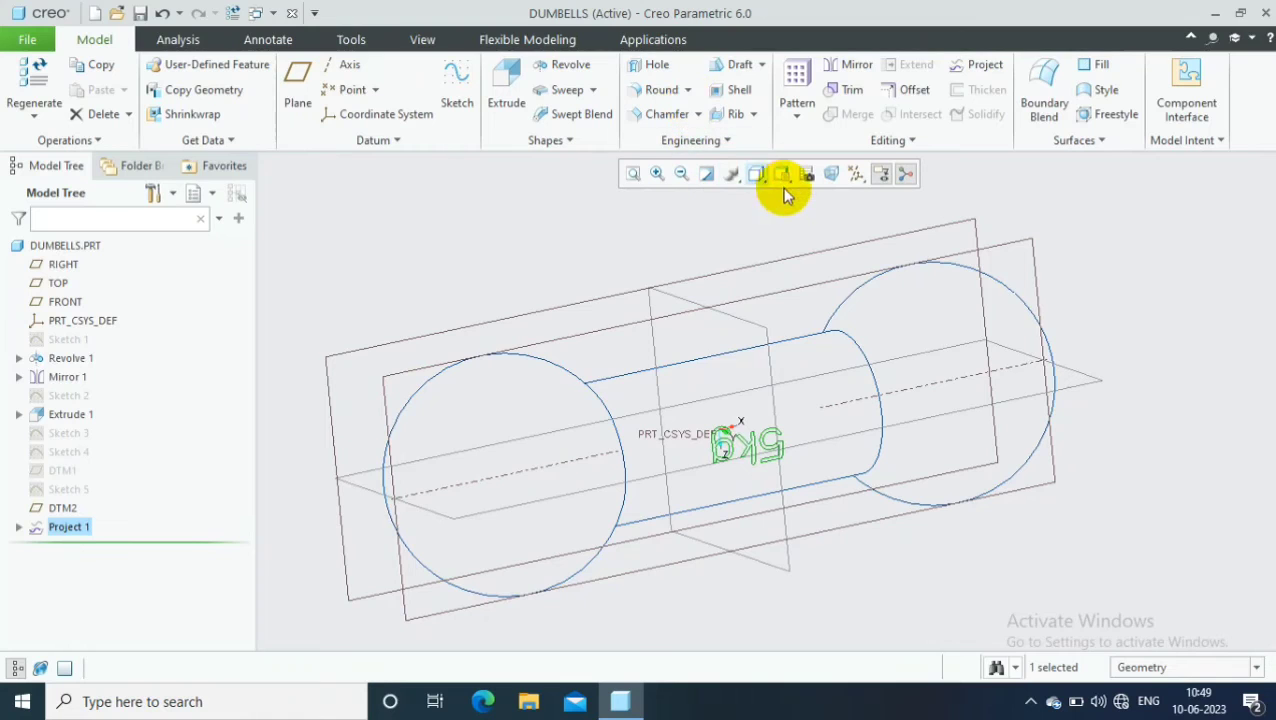
# - Switch the display style to Shading and orbit the dumbbell
pyautogui.click(759, 177)
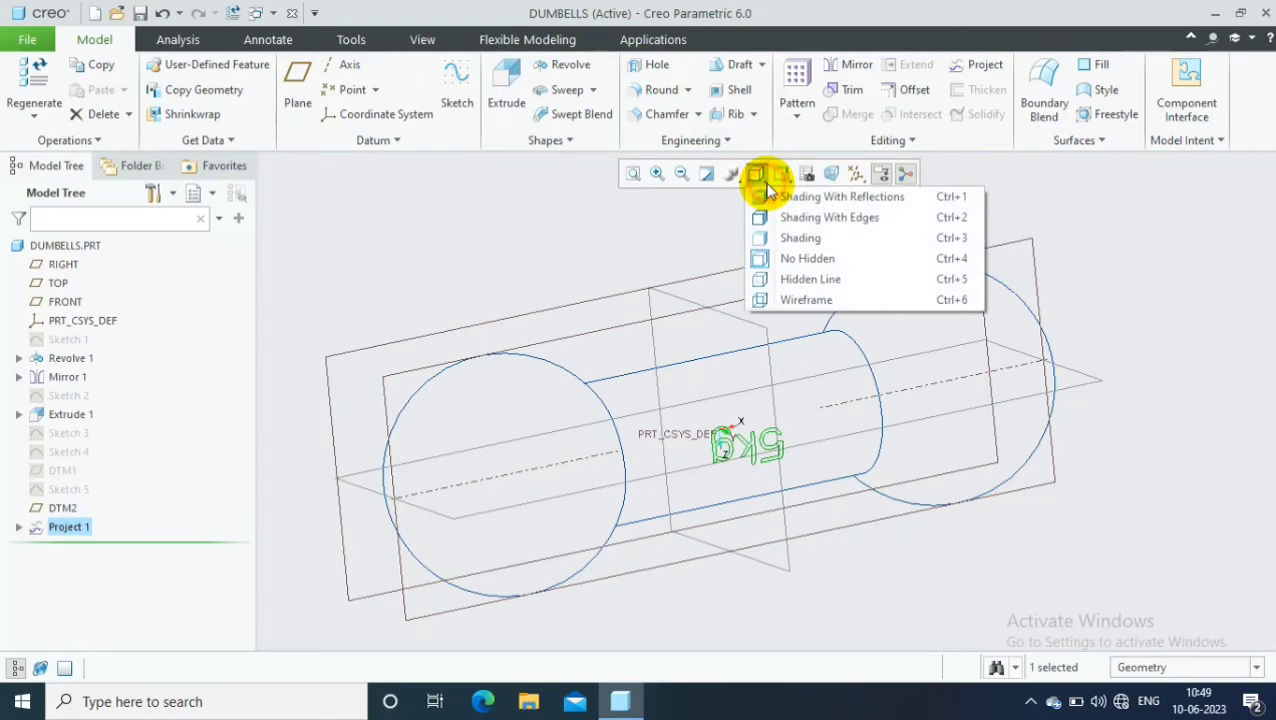
pyautogui.click(777, 238)
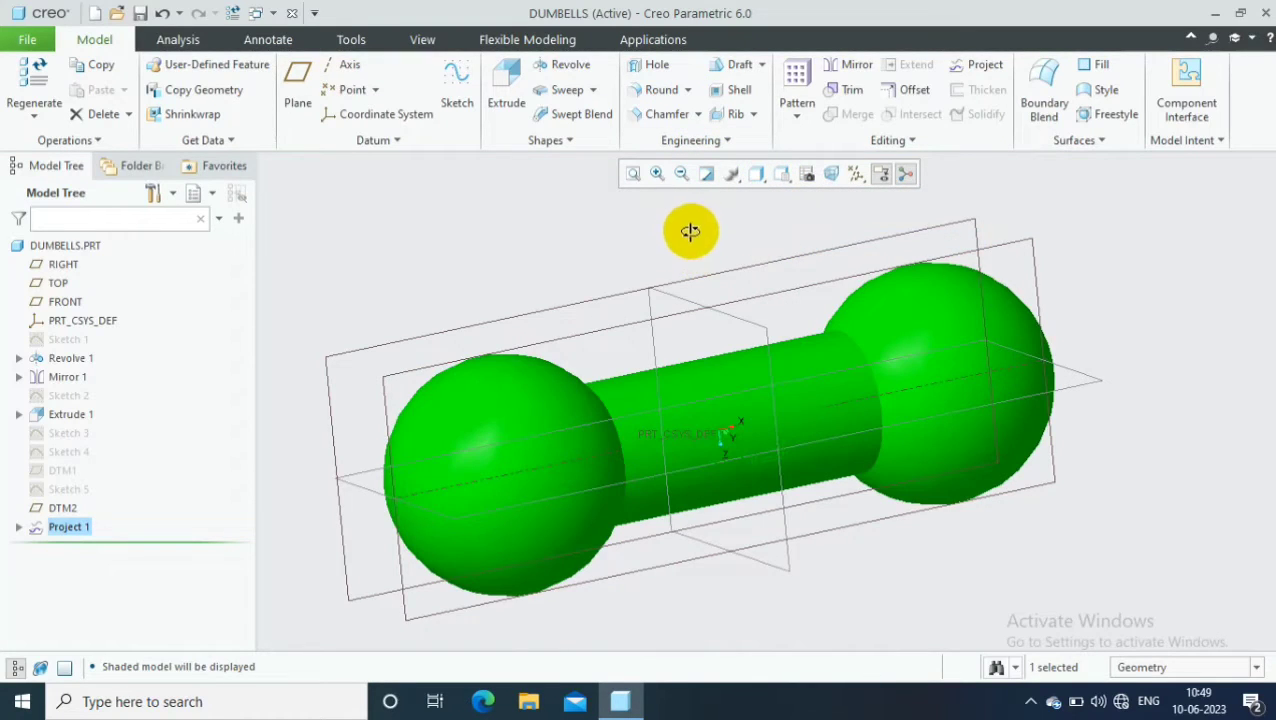
pyautogui.moveTo(690, 231); pyautogui.dragTo(709, 239, button='middle')
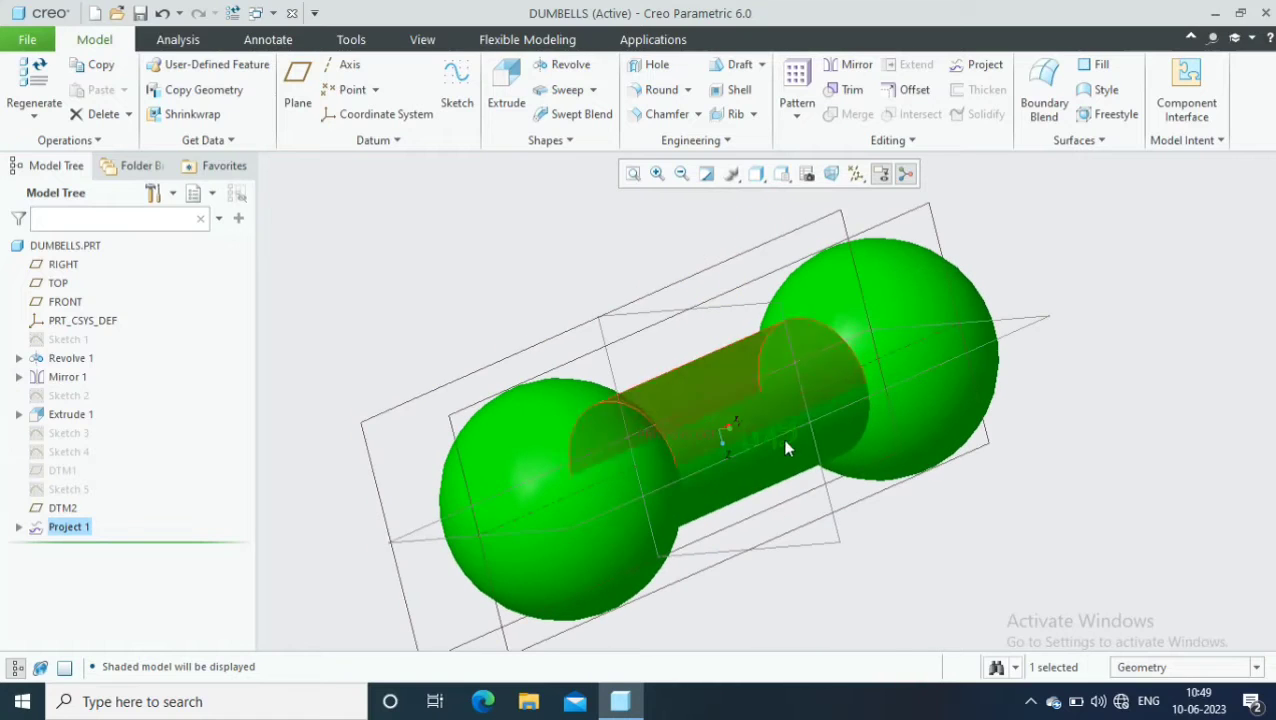
pyautogui.moveTo(928, 530)
pyautogui.mouseDown(button='middle')
pyautogui.moveTo(983, 544)
pyautogui.moveTo(950, 540)
pyautogui.mouseUp(button='middle')
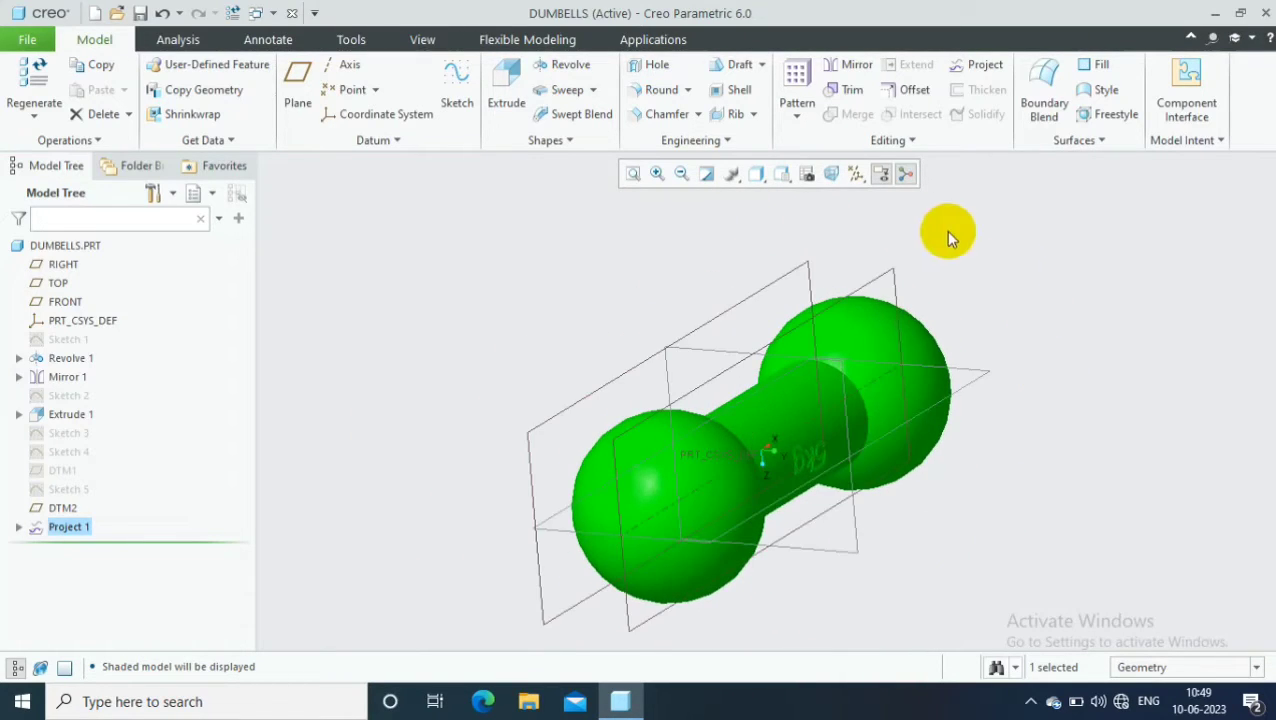
# - Hide DTM2, then start a new datum plane referencing TOP
pyautogui.click(768, 286)
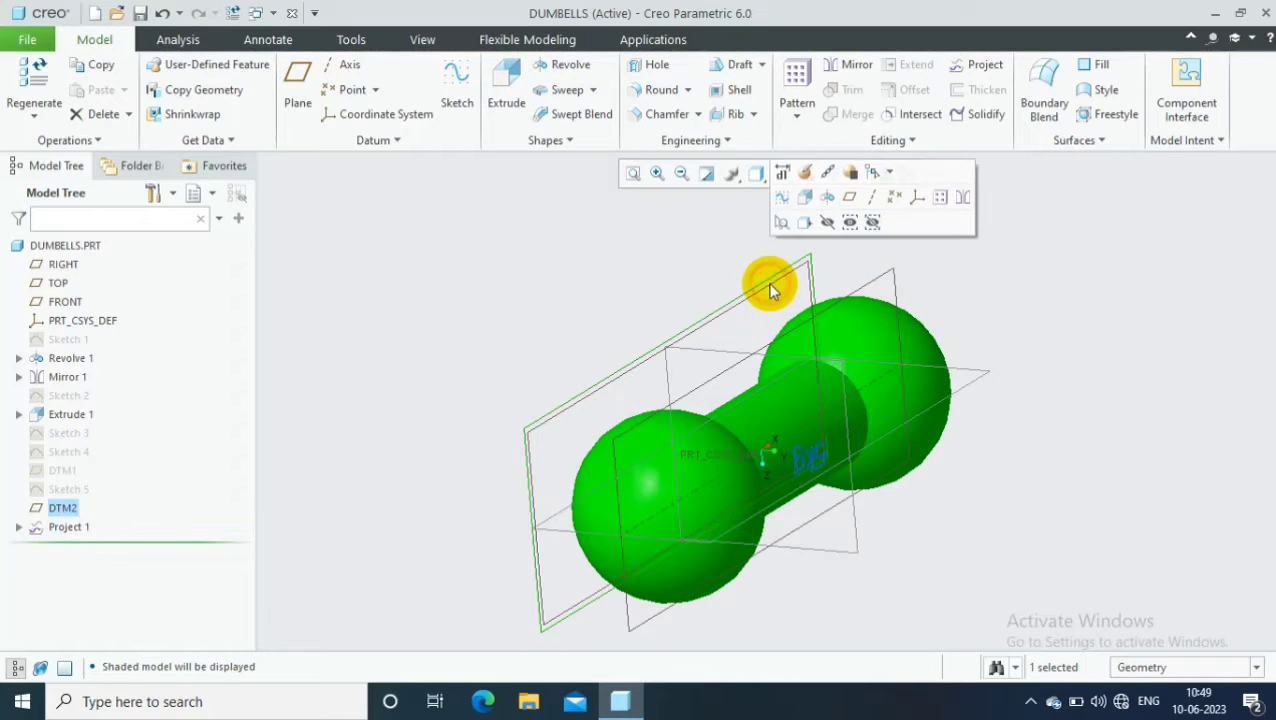
pyautogui.click(826, 222)
pyautogui.moveTo(1024, 326); pyautogui.dragTo(1018, 337, button='middle')
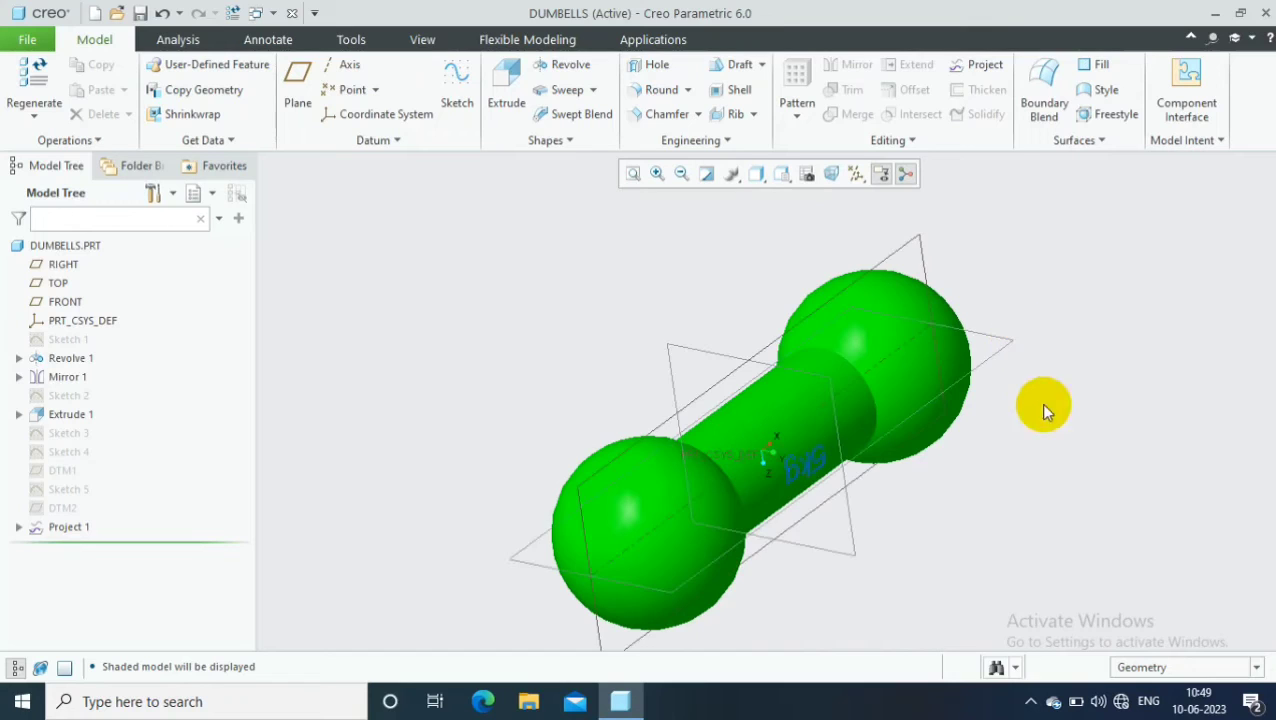
pyautogui.moveTo(1040, 403)
pyautogui.mouseDown(button='middle')
pyautogui.moveTo(1024, 459)
pyautogui.moveTo(1020, 441)
pyautogui.moveTo(1008, 467)
pyautogui.moveTo(1068, 424)
pyautogui.mouseUp(button='middle')
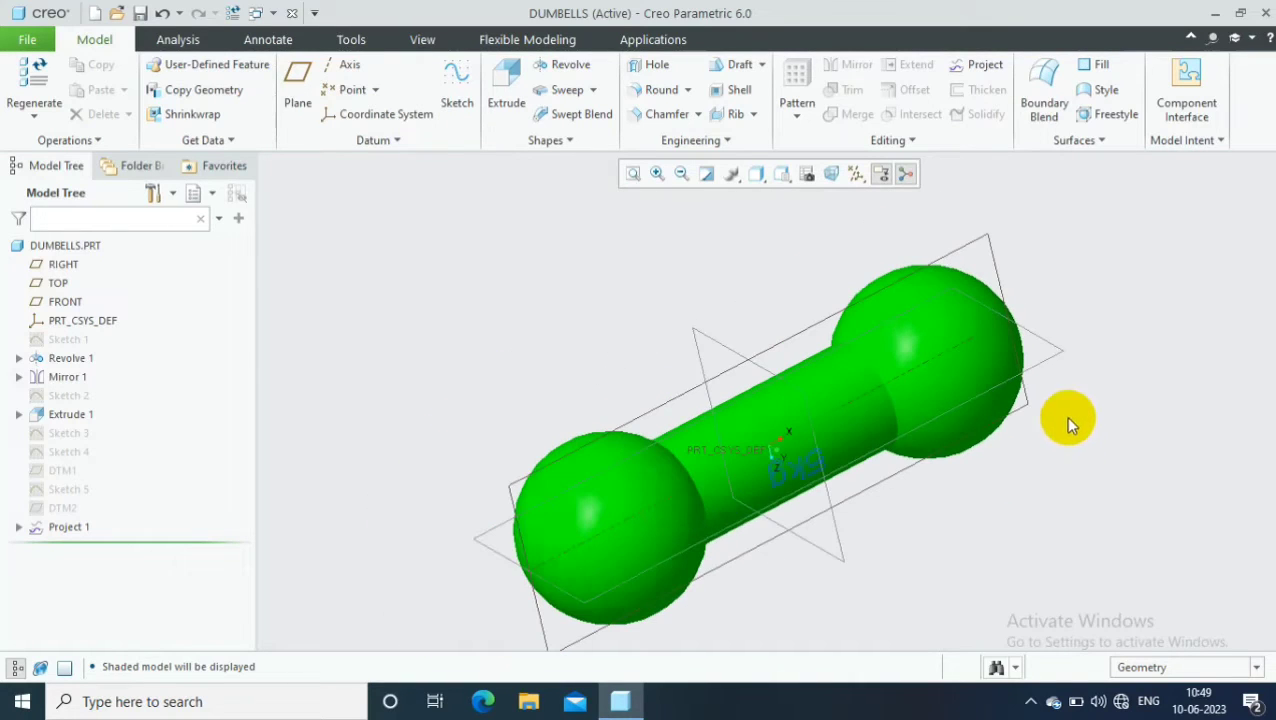
pyautogui.click(991, 251)
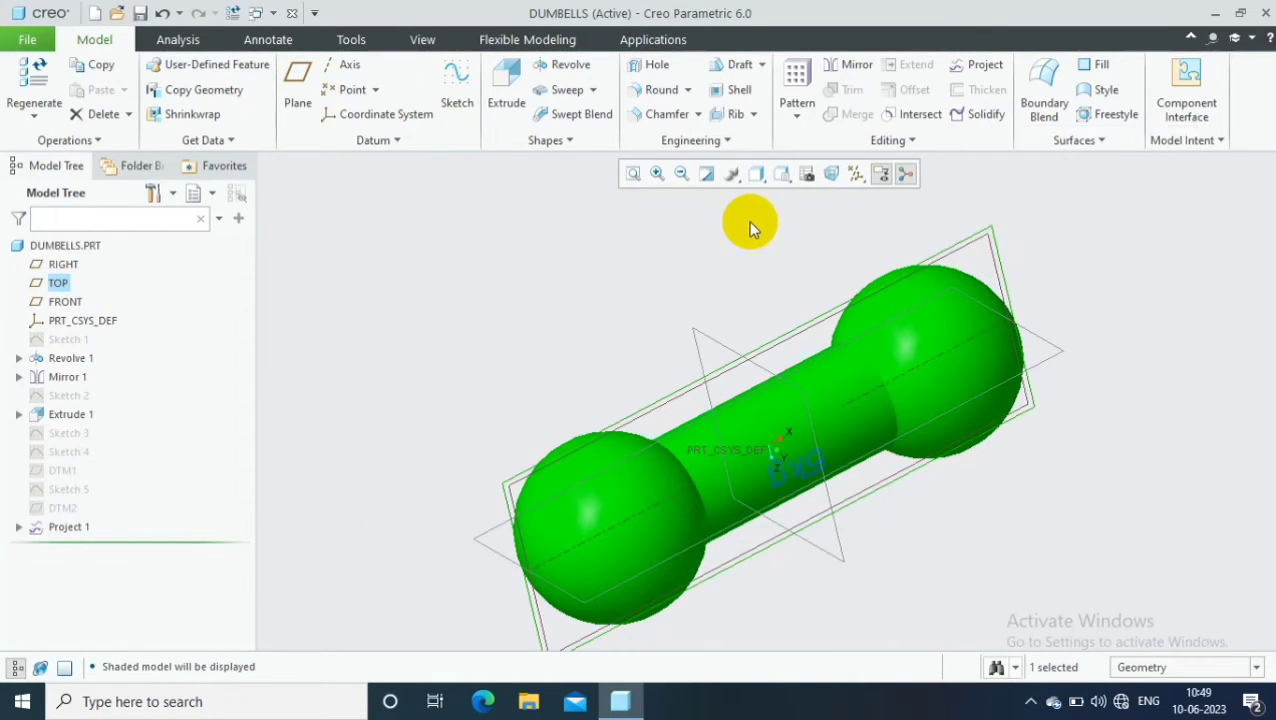
pyautogui.click(292, 84)
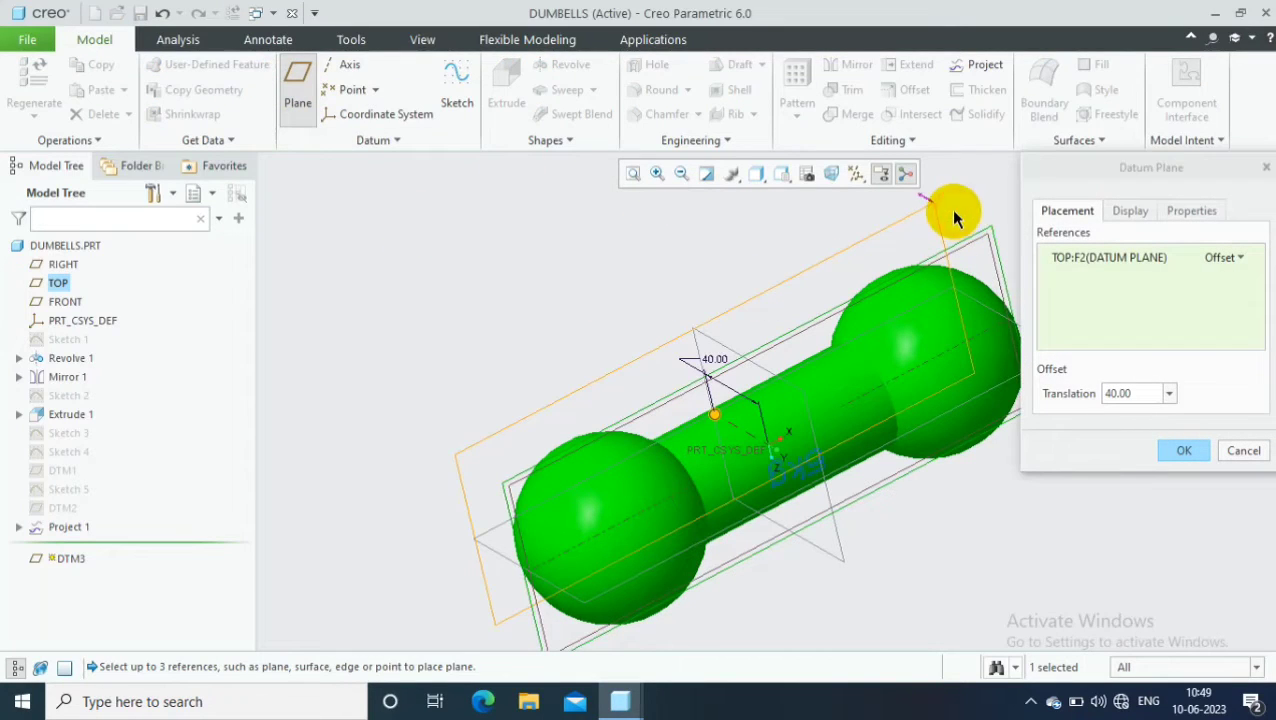
# - Flip the 40 offset to TOP's opposite side and create DTM3
pyautogui.scroll(-2, 912, 440)
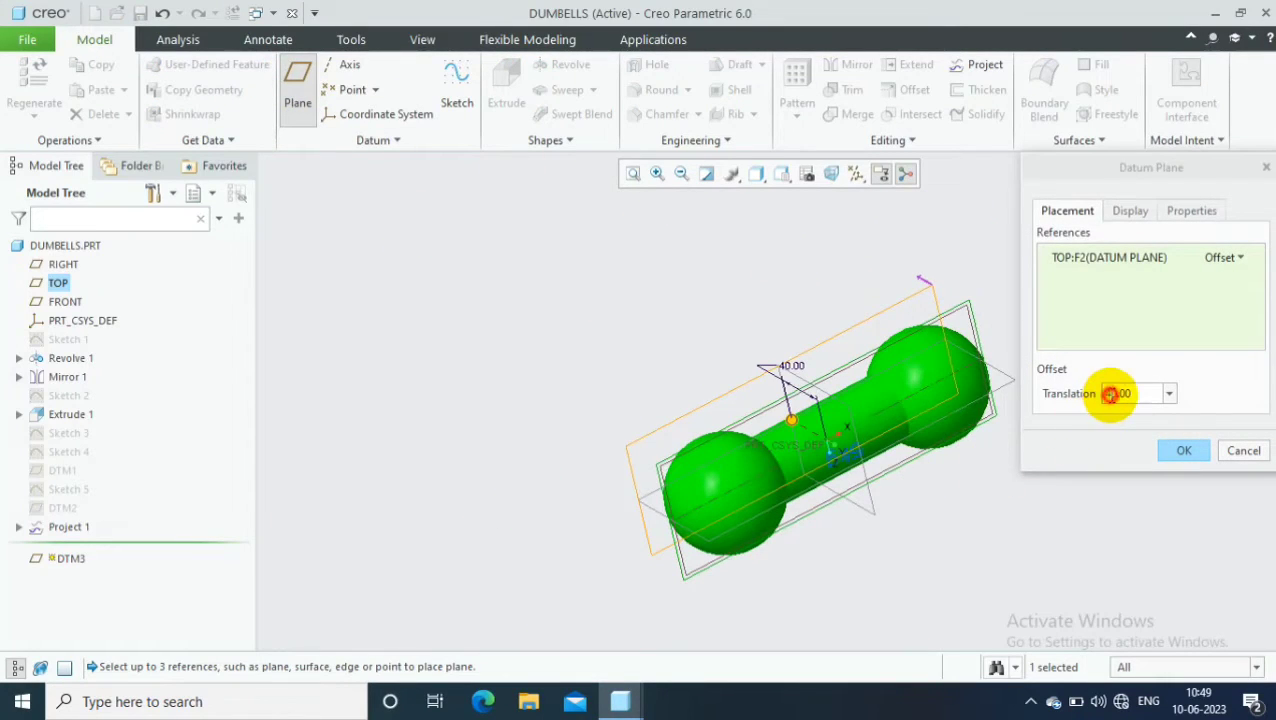
pyautogui.click(1113, 392)
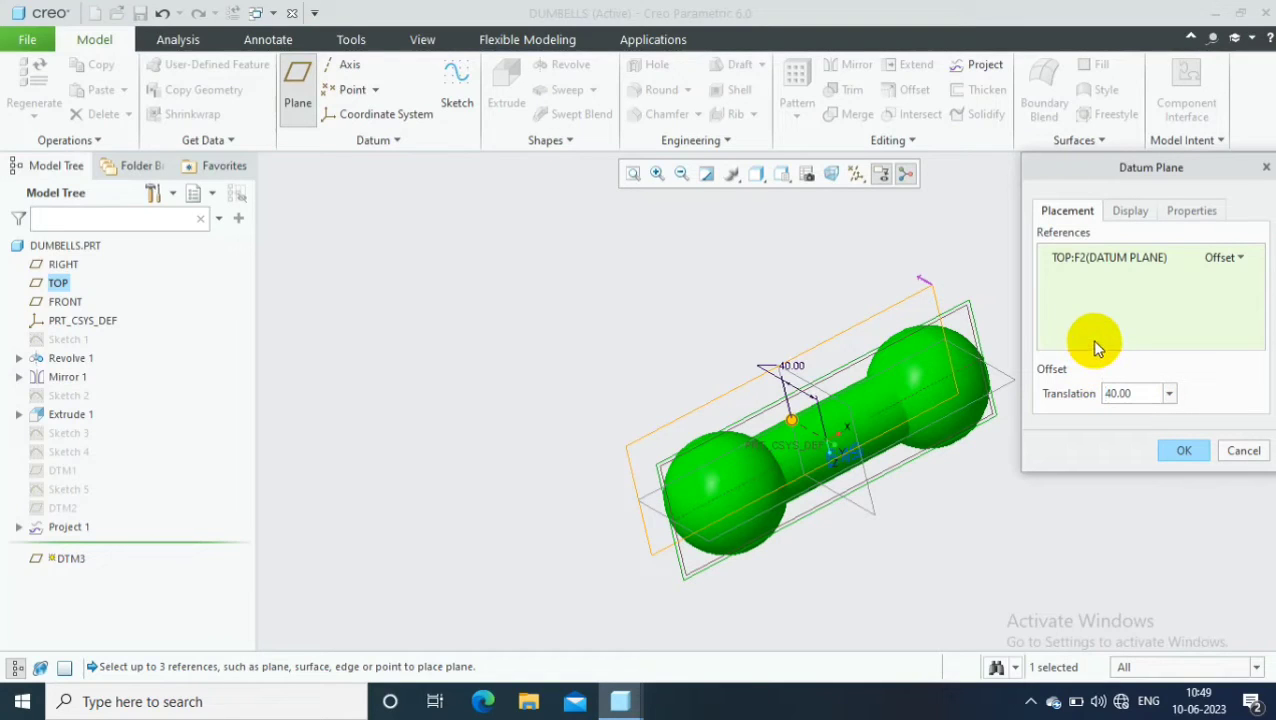
pyautogui.doubleClick(1129, 393)
pyautogui.press('Return')
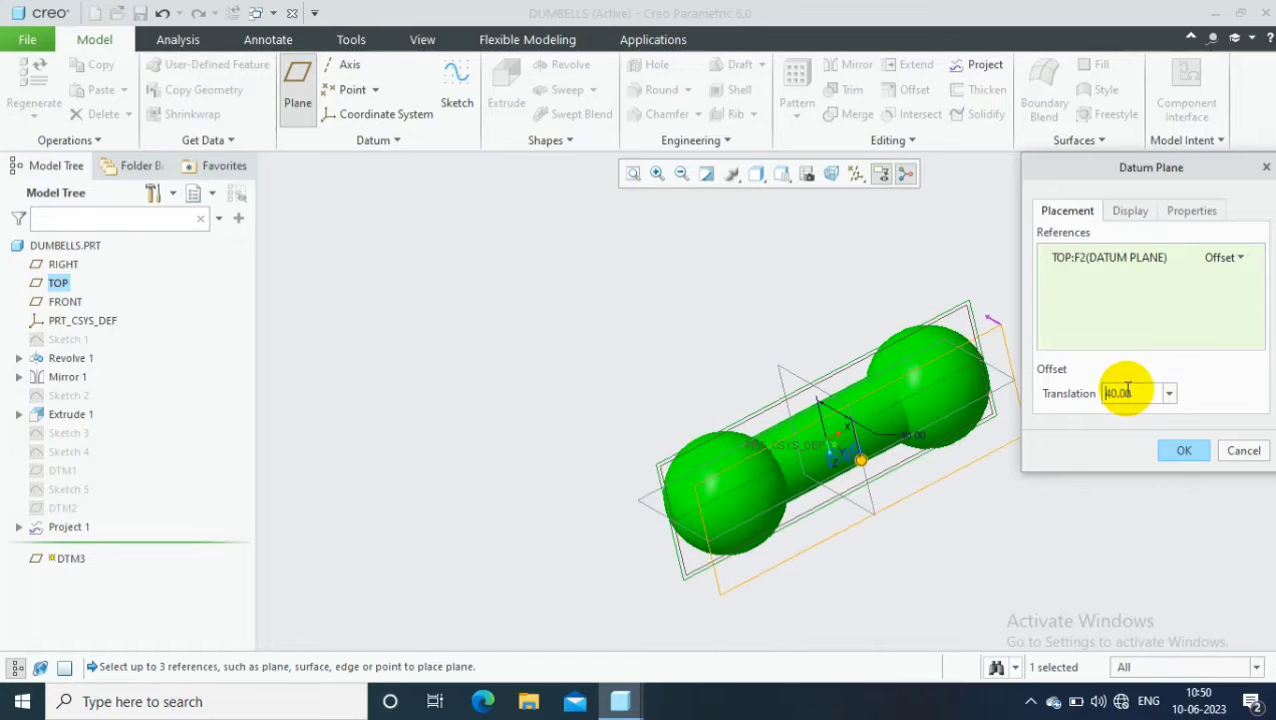
pyautogui.click(1180, 452)
pyautogui.moveTo(1179, 450)
pyautogui.mouseDown(button='middle')
pyautogui.moveTo(1059, 433)
pyautogui.moveTo(1068, 427)
pyautogui.moveTo(1005, 445)
pyautogui.mouseUp(button='middle')
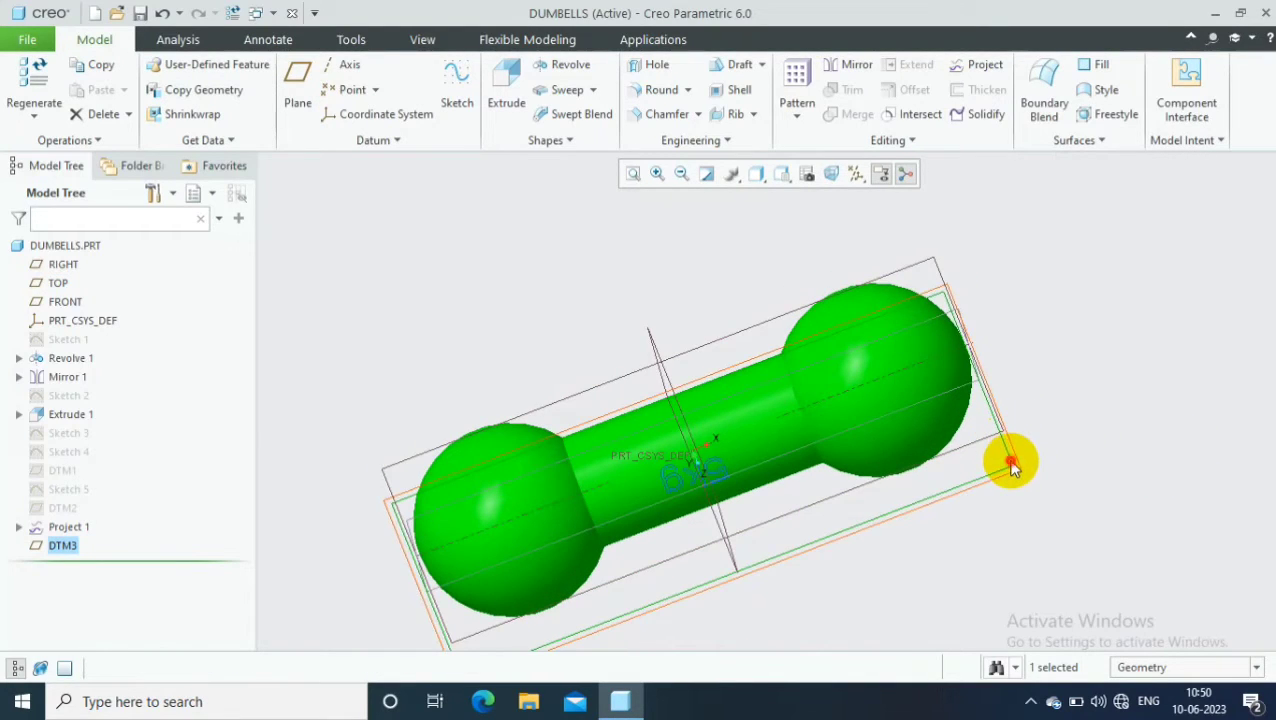
pyautogui.click(1010, 465)
# - Start Sketch 6 on DTM3 in 2D orientation with Hidden Line display
pyautogui.click(450, 66)
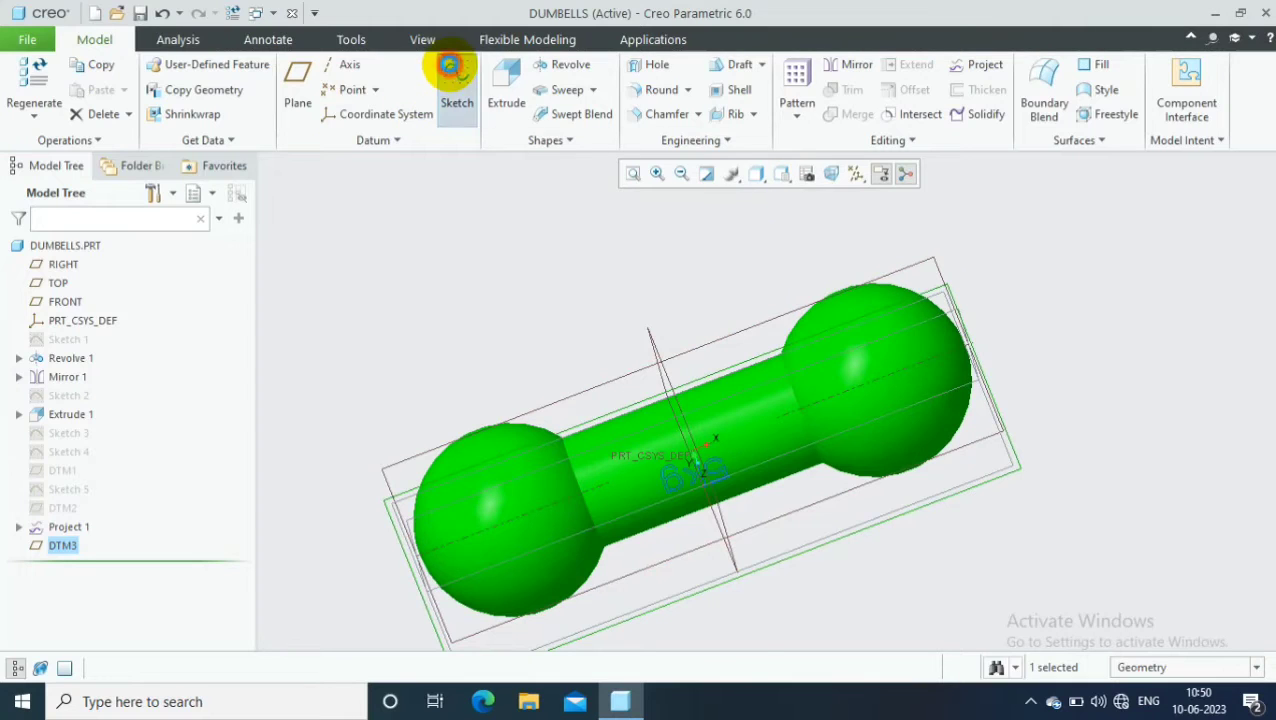
pyautogui.click(808, 174)
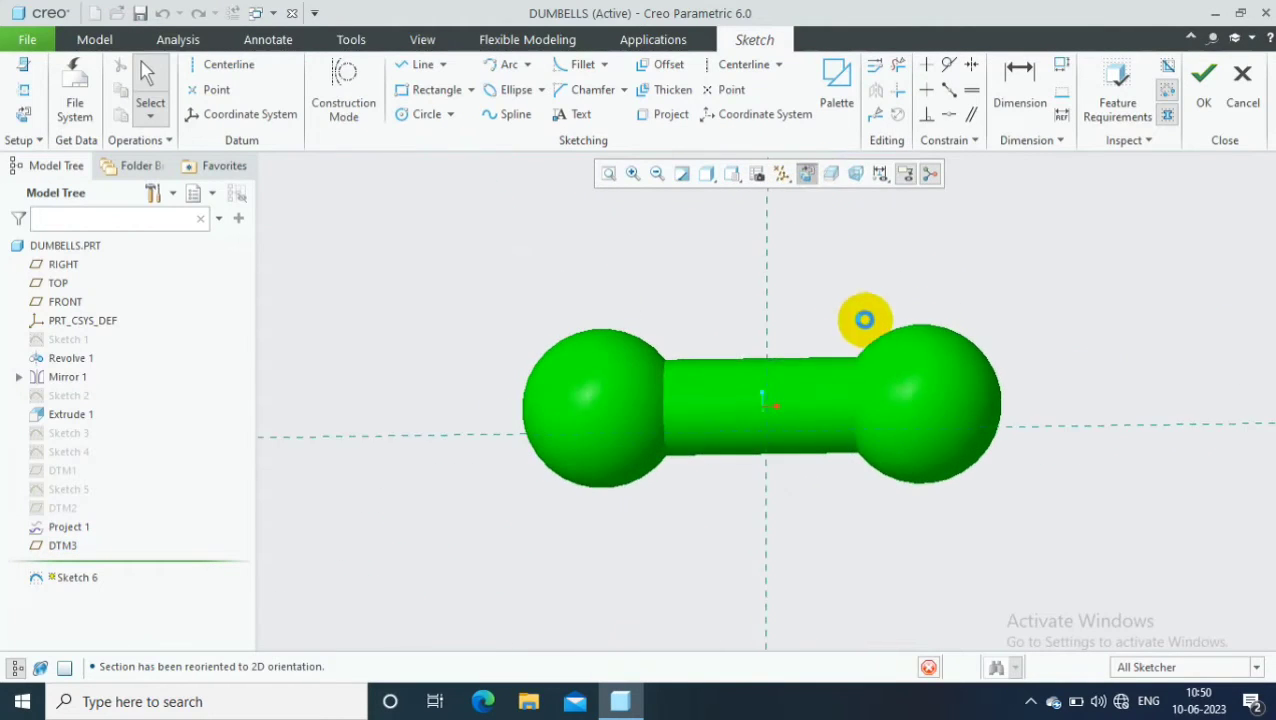
pyautogui.click(707, 175)
pyautogui.click(725, 259)
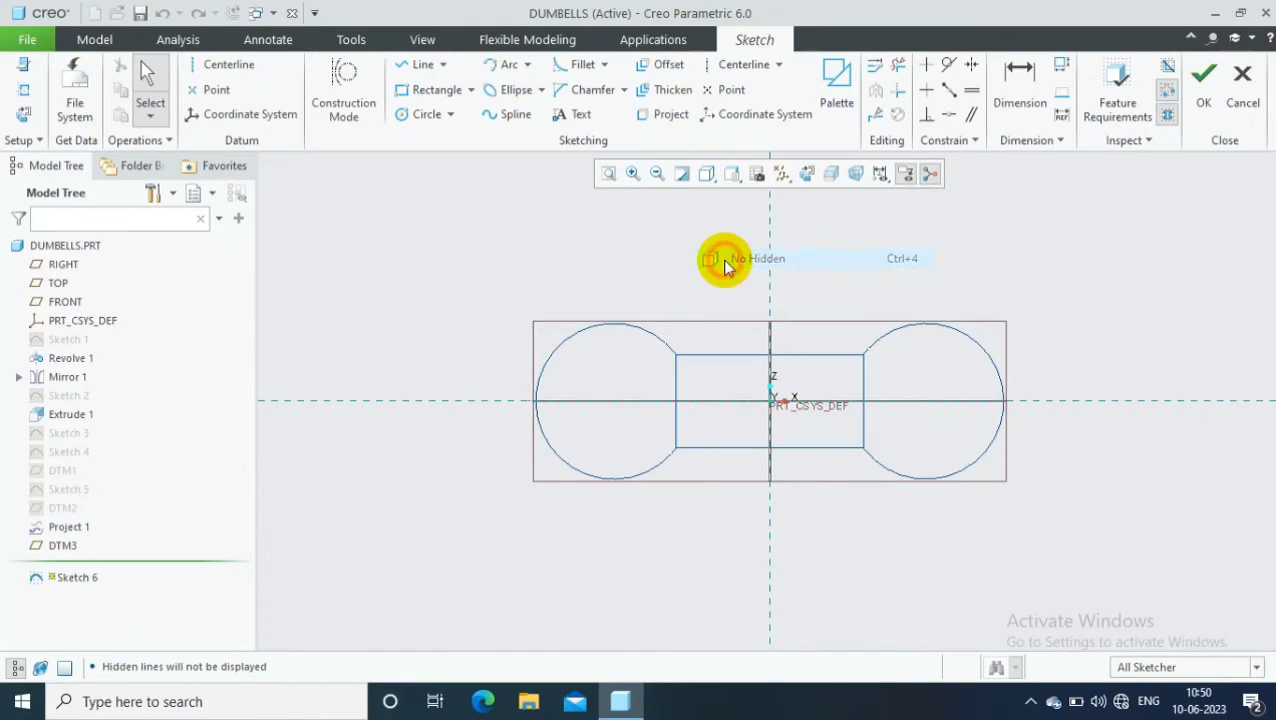
pyautogui.click(716, 176)
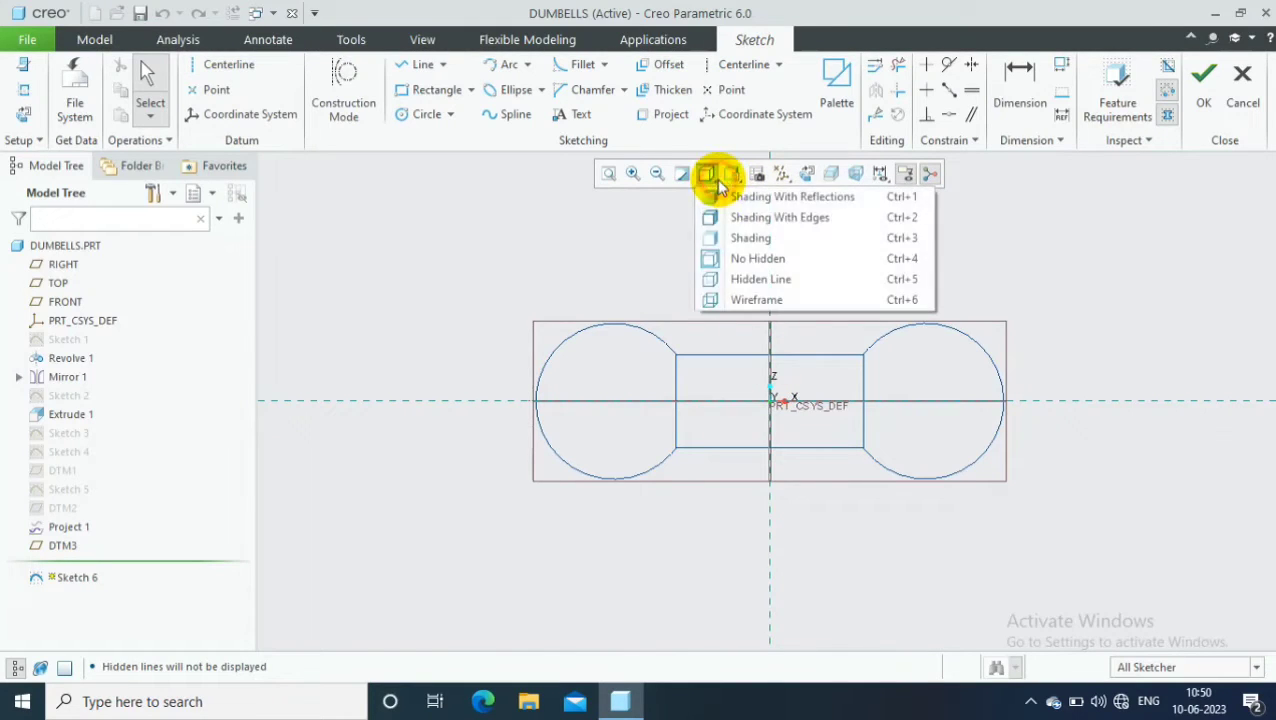
pyautogui.click(727, 281)
# - Zoom in and select the Project 1 text curves
pyautogui.scroll(2, 775, 393)
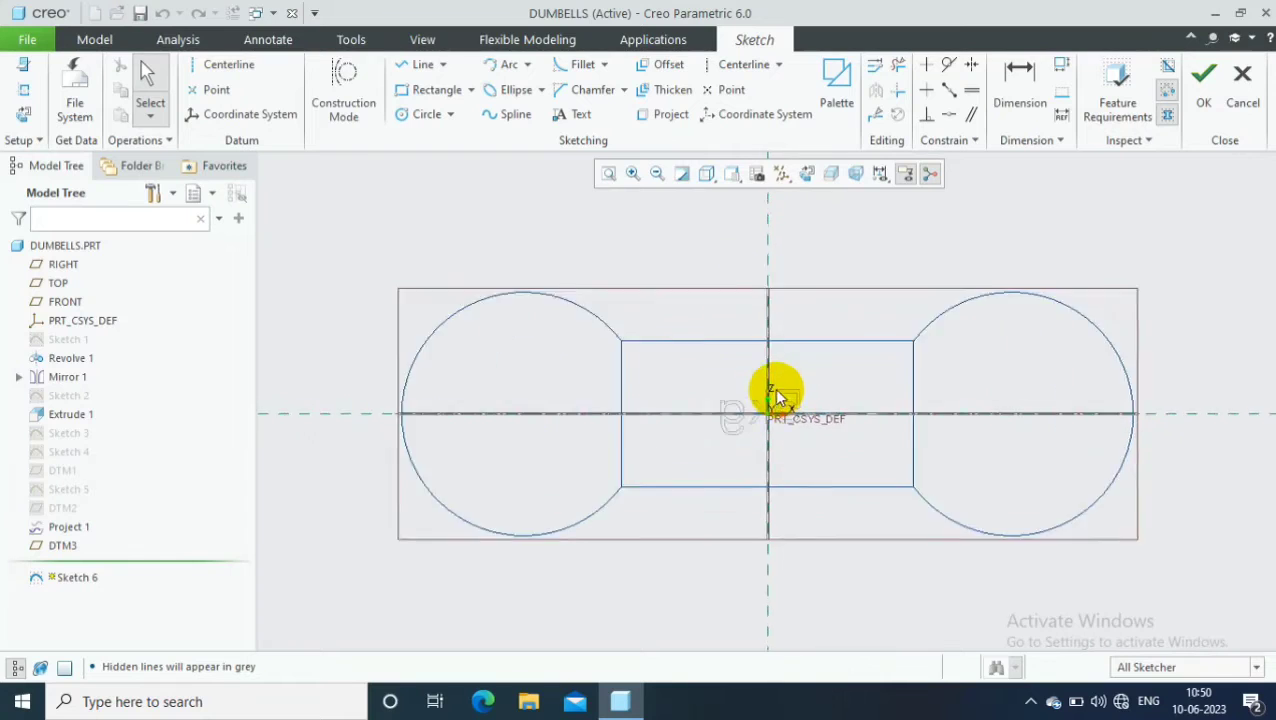
pyautogui.scroll(1, 789, 427)
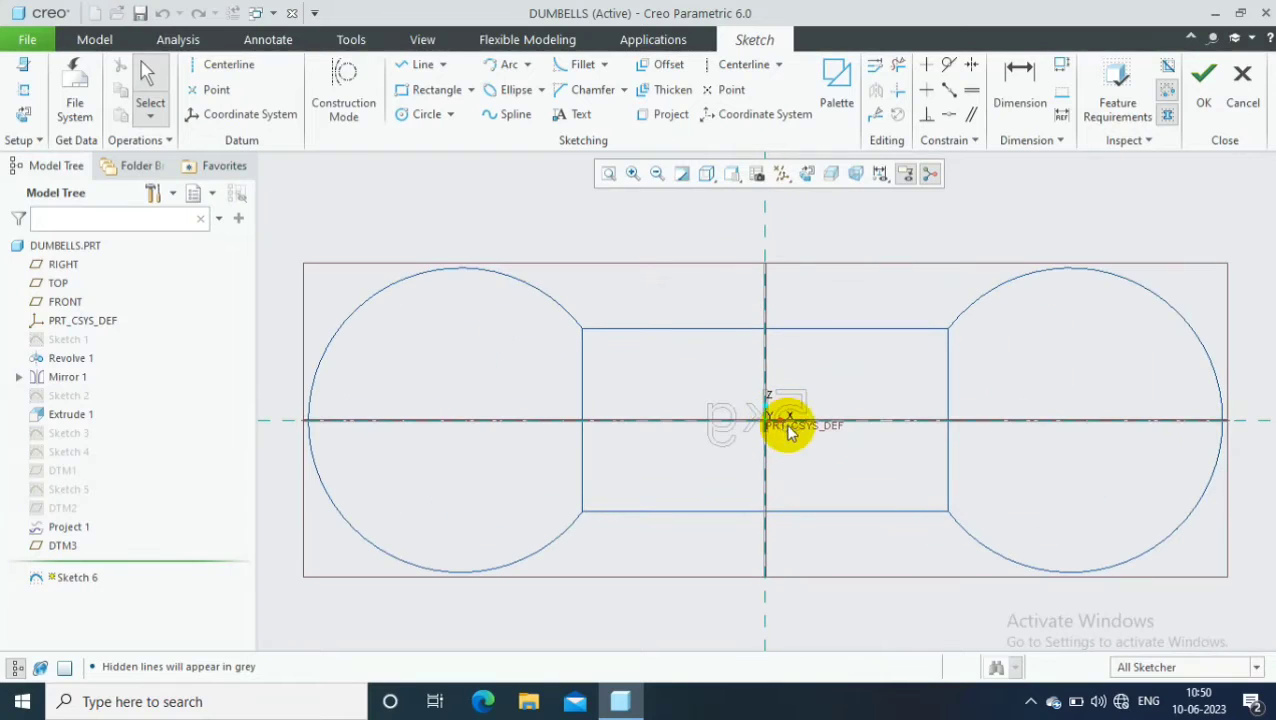
pyautogui.click(78, 529)
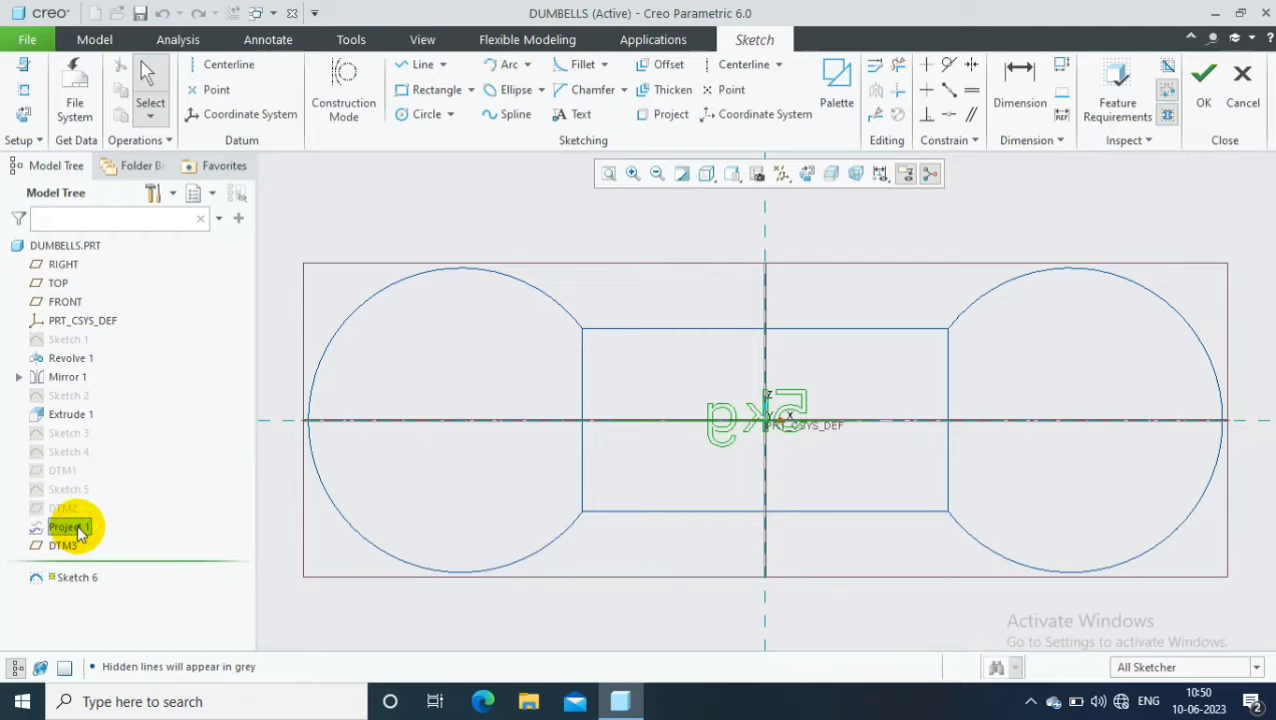
# - Project the loops of letters g, k and 5 into the sketch with Loop type
pyautogui.click(667, 118)
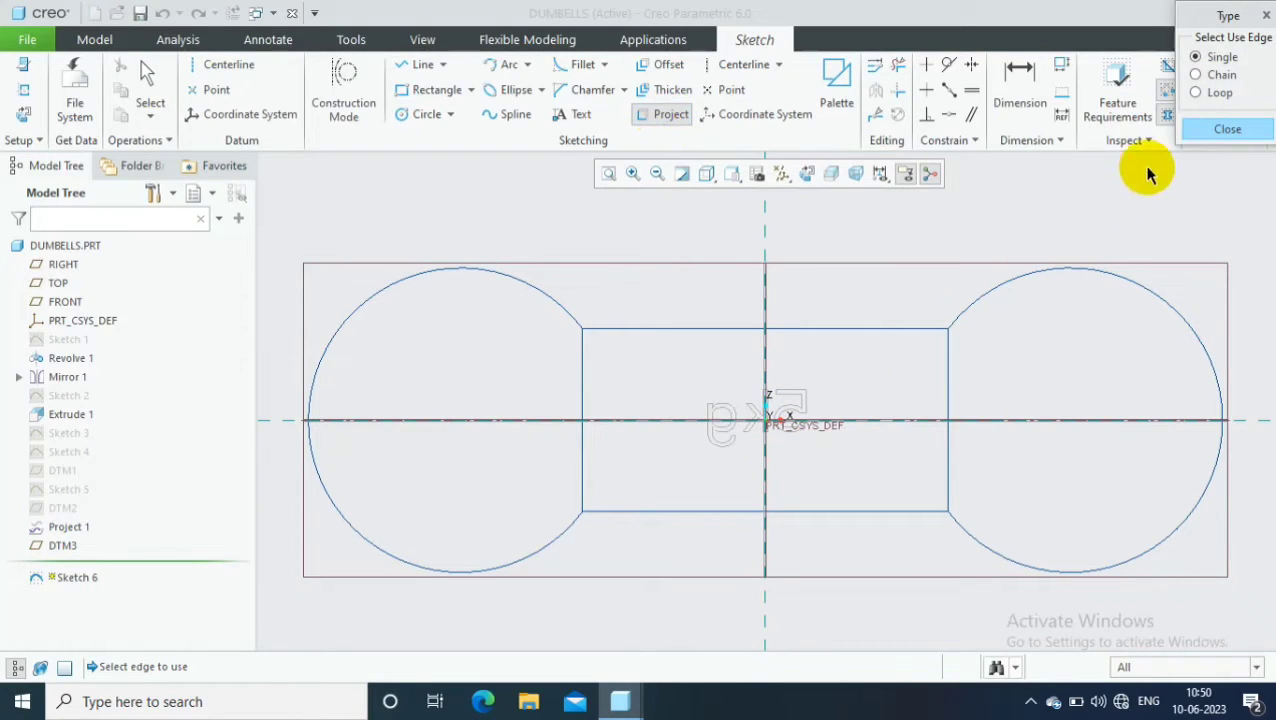
pyautogui.click(1196, 92)
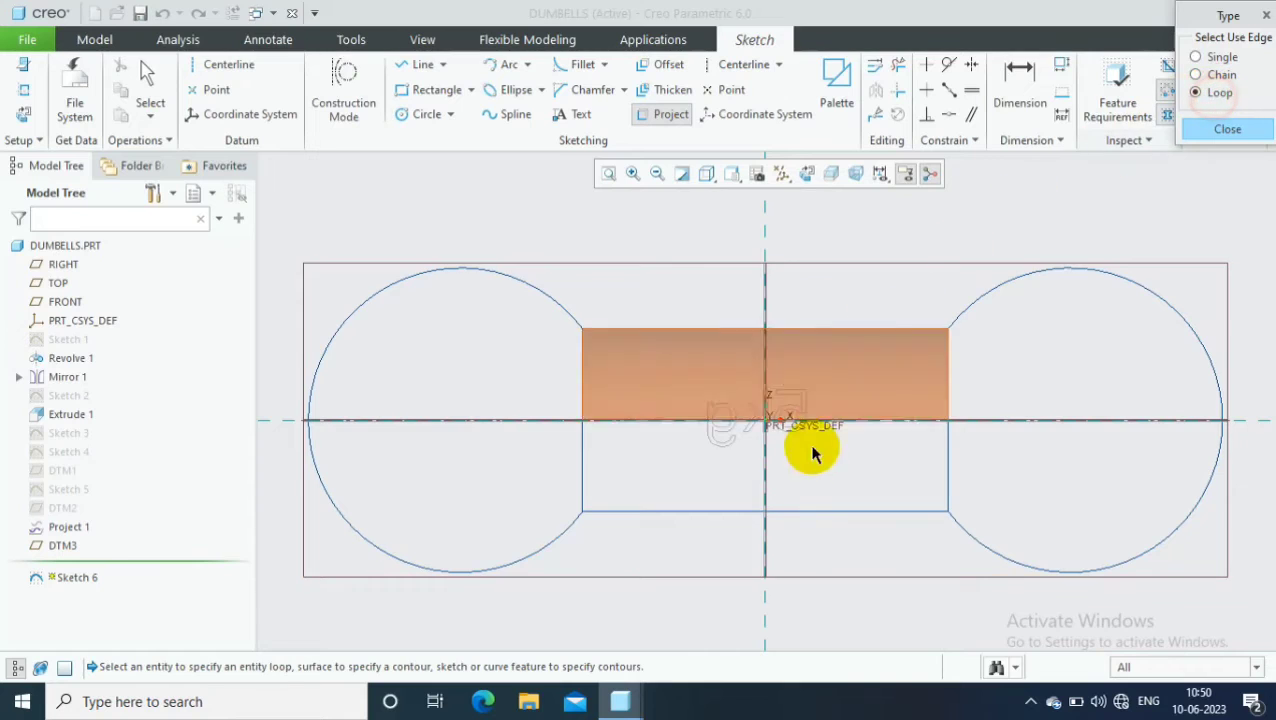
pyautogui.scroll(3, 740, 445)
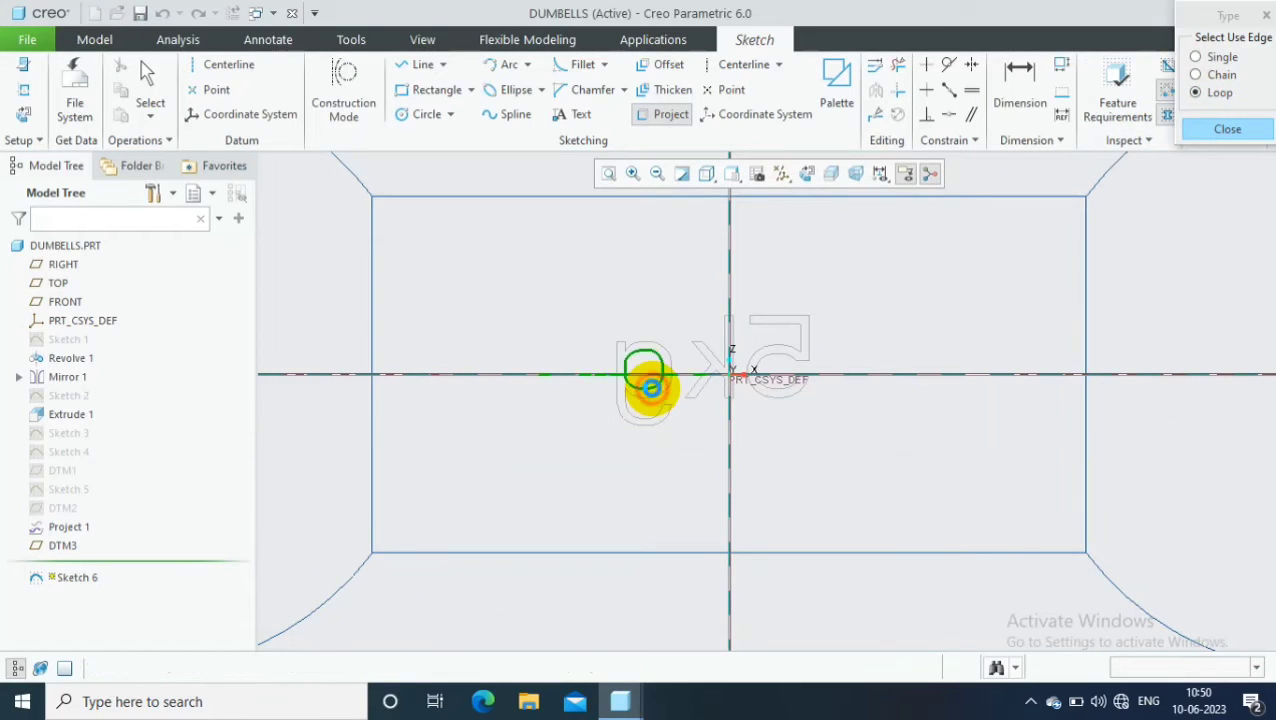
pyautogui.click(656, 400)
pyautogui.scroll(3, 658, 422)
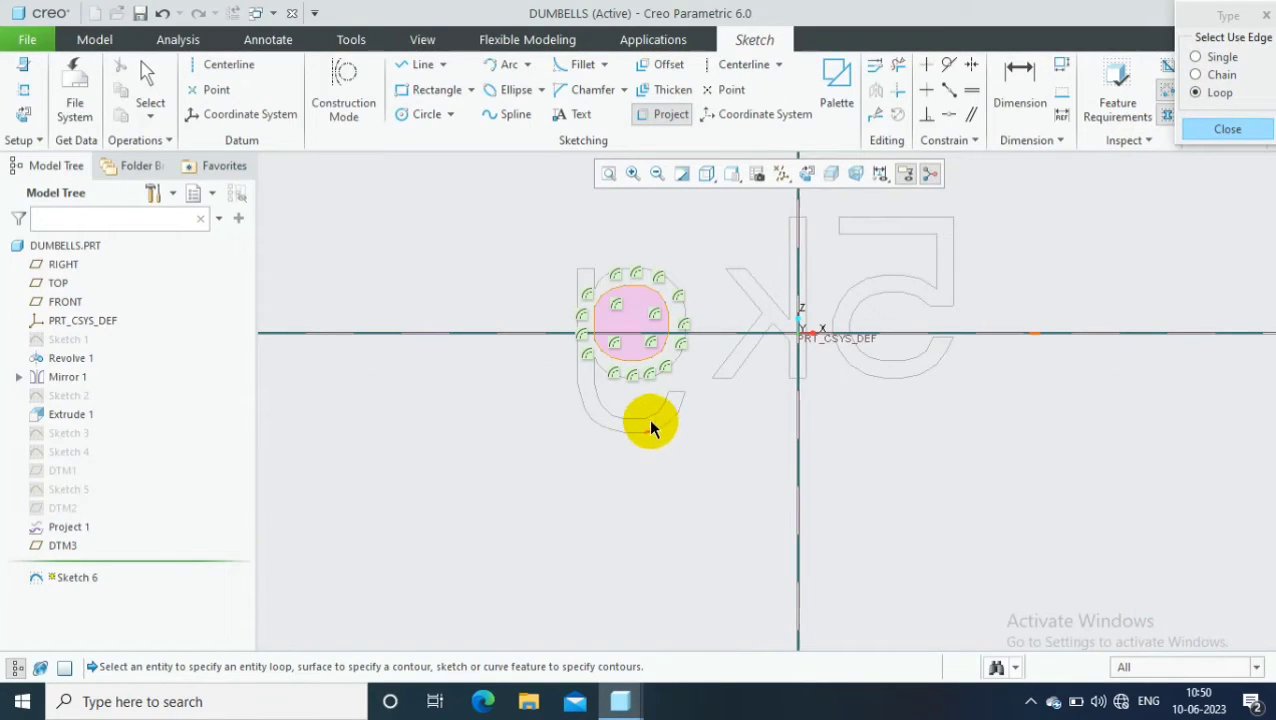
pyautogui.click(648, 420)
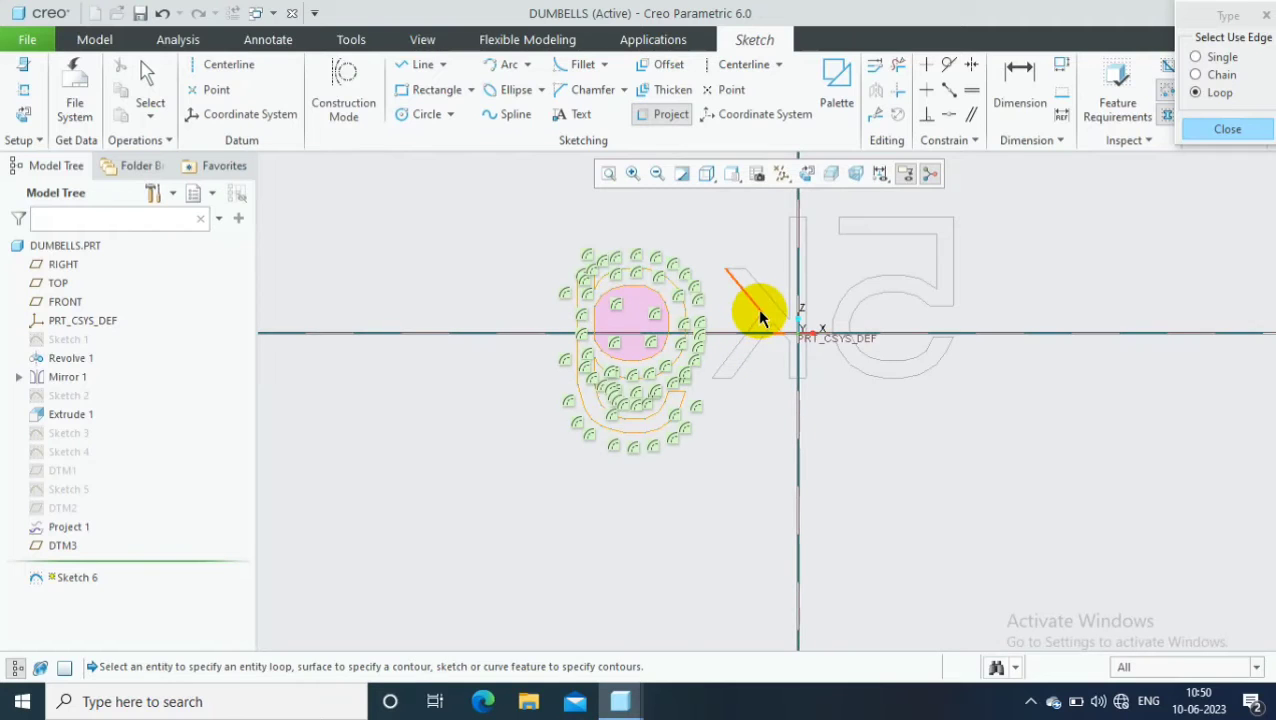
pyautogui.click(775, 296)
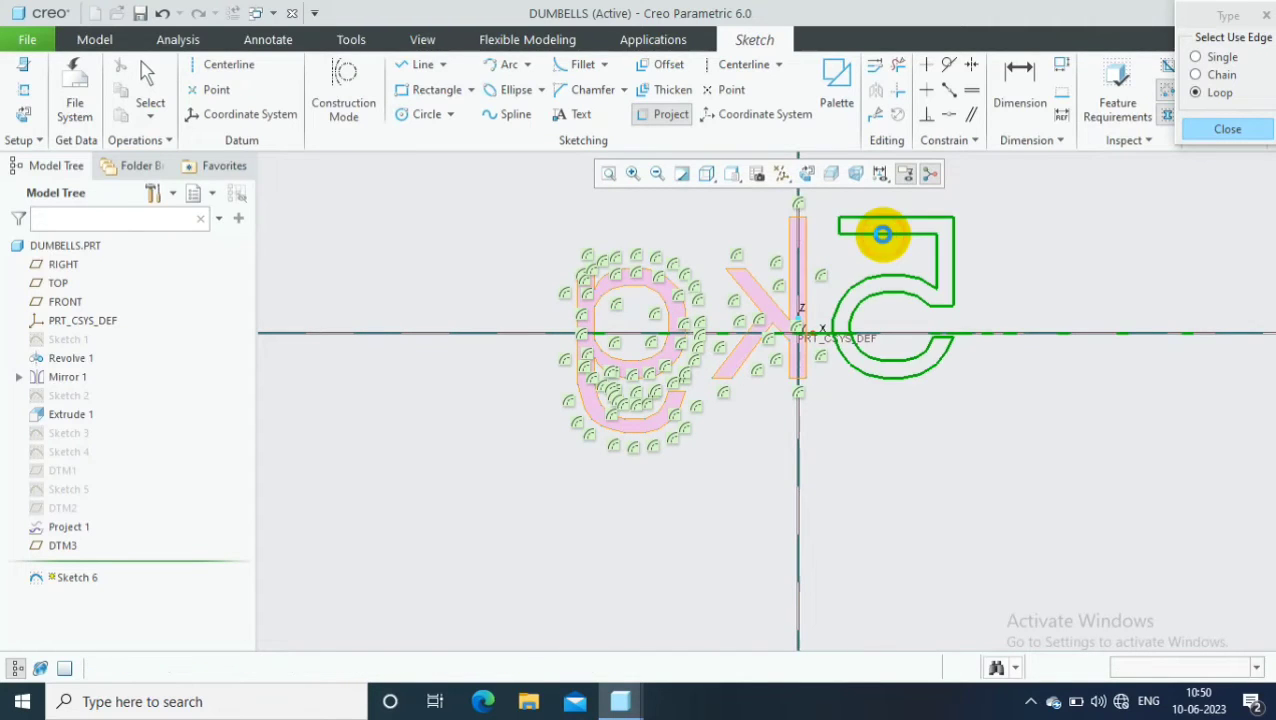
pyautogui.click(882, 280)
pyautogui.scroll(-2, 880, 280)
pyautogui.scroll(-3, 875, 279)
# - Close the projection dialog and finish Sketch 6
pyautogui.click(1228, 128)
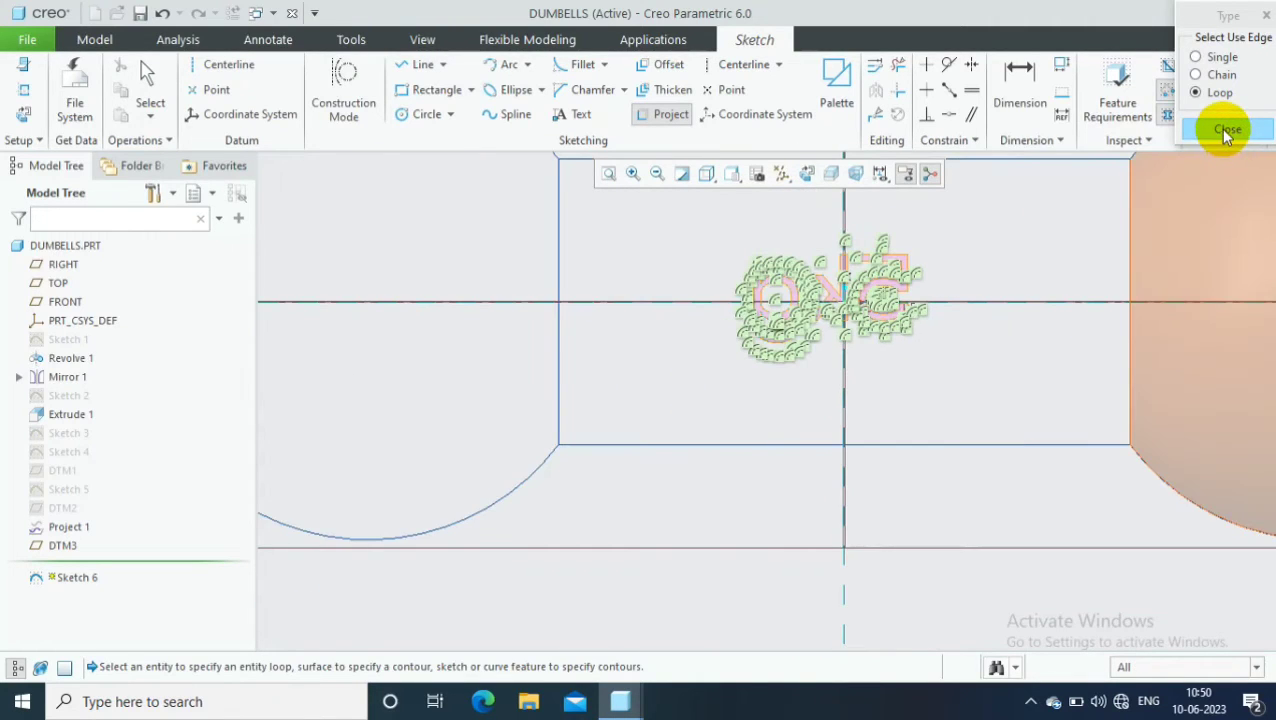
pyautogui.scroll(-2, 970, 331)
pyautogui.scroll(-1, 970, 331)
pyautogui.click(1203, 88)
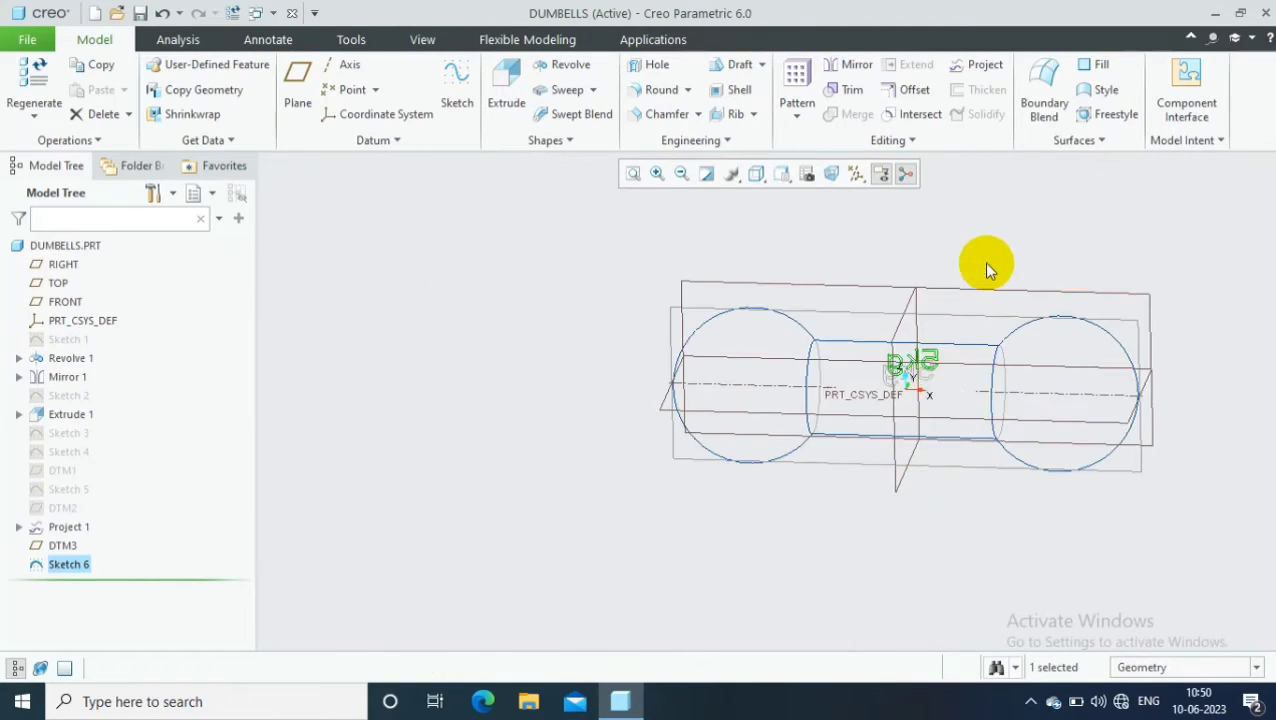
# - Orbit to a 3D view and hide all datum planes, axes and points
pyautogui.scroll(2, 985, 330)
pyautogui.moveTo(985, 350)
pyautogui.mouseDown(button='middle')
pyautogui.moveTo(977, 370)
pyautogui.moveTo(934, 381)
pyautogui.moveTo(968, 370)
pyautogui.mouseUp(button='middle')
pyautogui.scroll(-1, 1054, 447)
pyautogui.scroll(2, 1106, 492)
pyautogui.scroll(1, 891, 401)
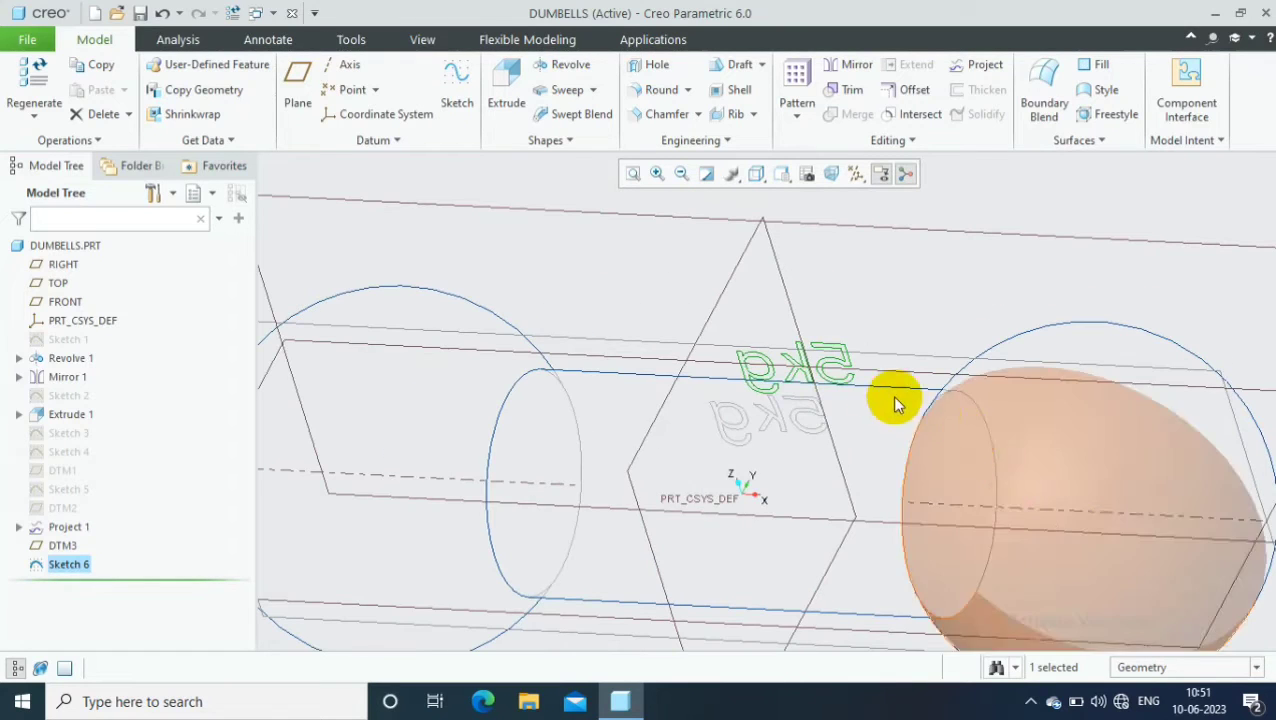
pyautogui.scroll(1, 843, 347)
pyautogui.scroll(-2, 855, 345)
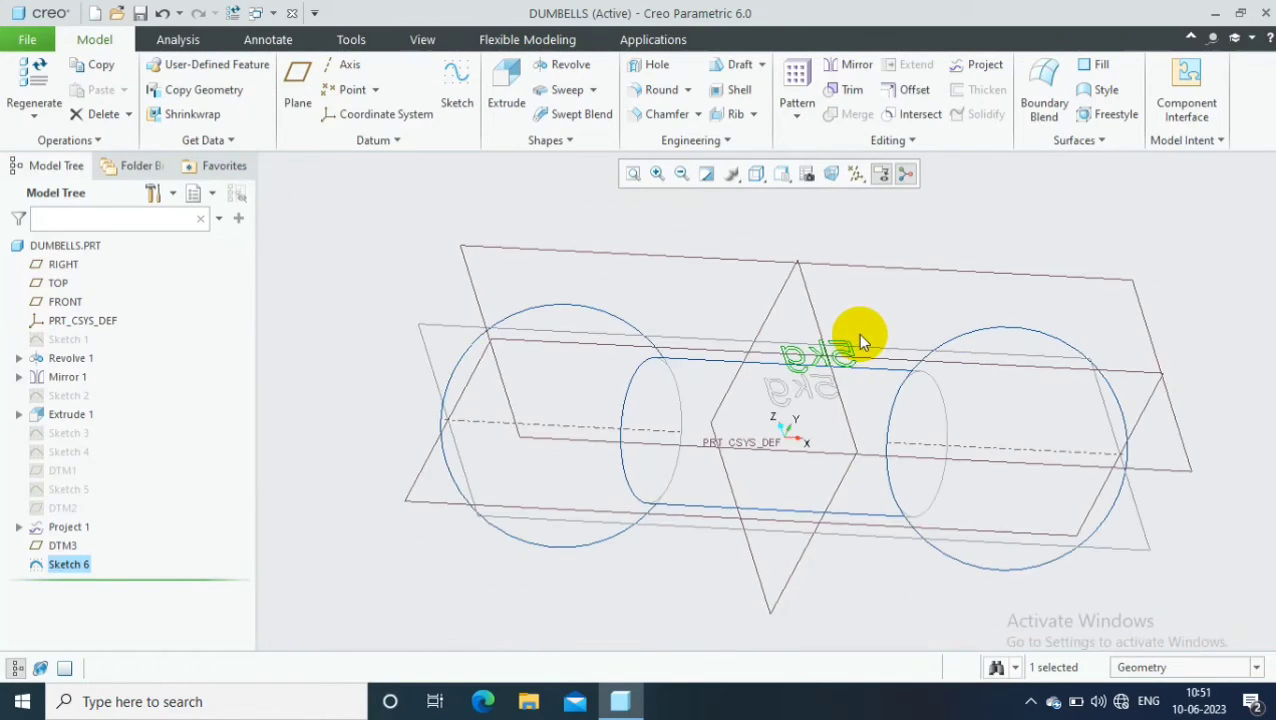
pyautogui.click(855, 174)
pyautogui.click(855, 197)
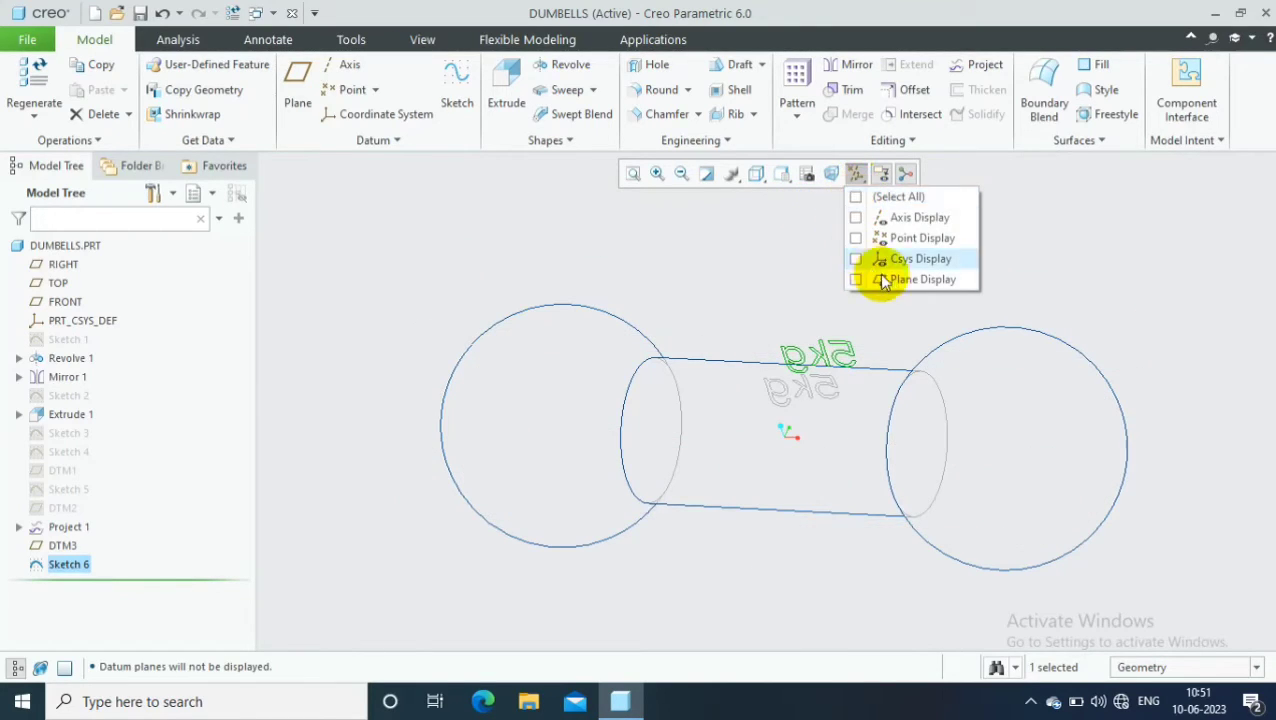
pyautogui.click(757, 270)
pyautogui.moveTo(757, 276)
pyautogui.mouseDown(button='middle')
pyautogui.moveTo(877, 282)
pyautogui.moveTo(1040, 365)
pyautogui.moveTo(1019, 535)
pyautogui.moveTo(1042, 561)
pyautogui.moveTo(1090, 453)
pyautogui.mouseUp(button='middle')
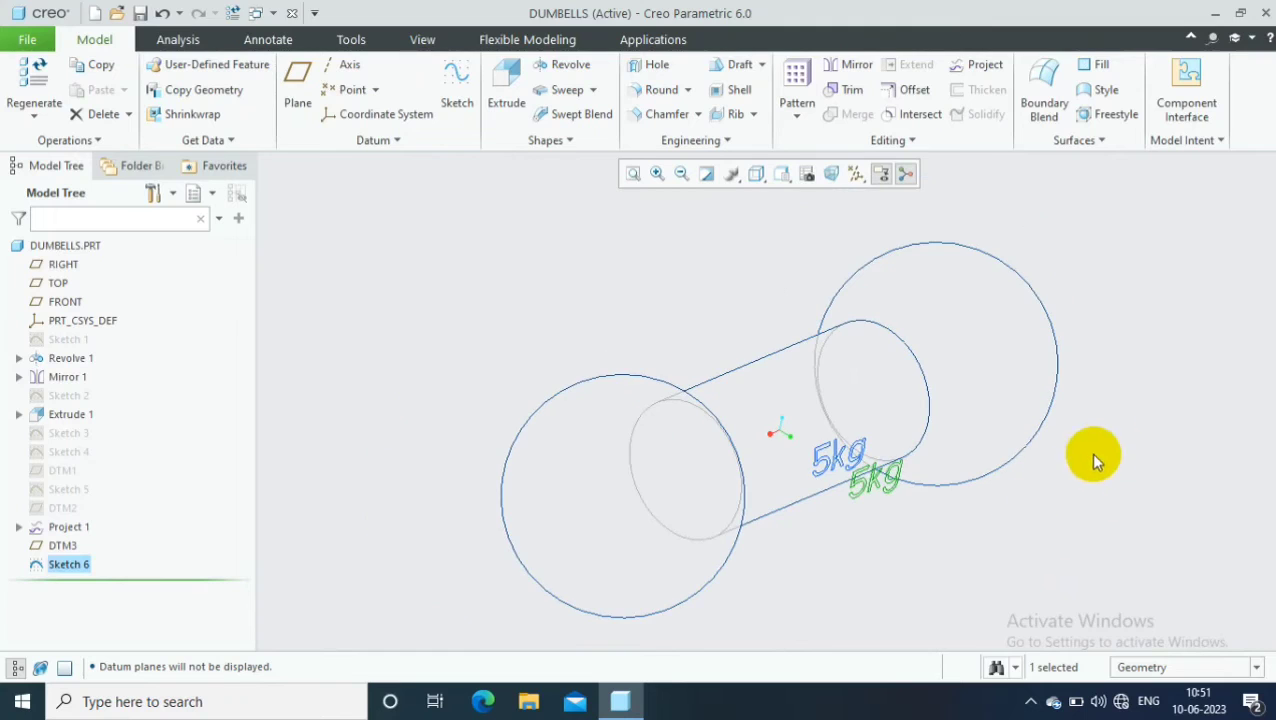
# - Switch to Shading display and select the handle cylinder
pyautogui.click(757, 174)
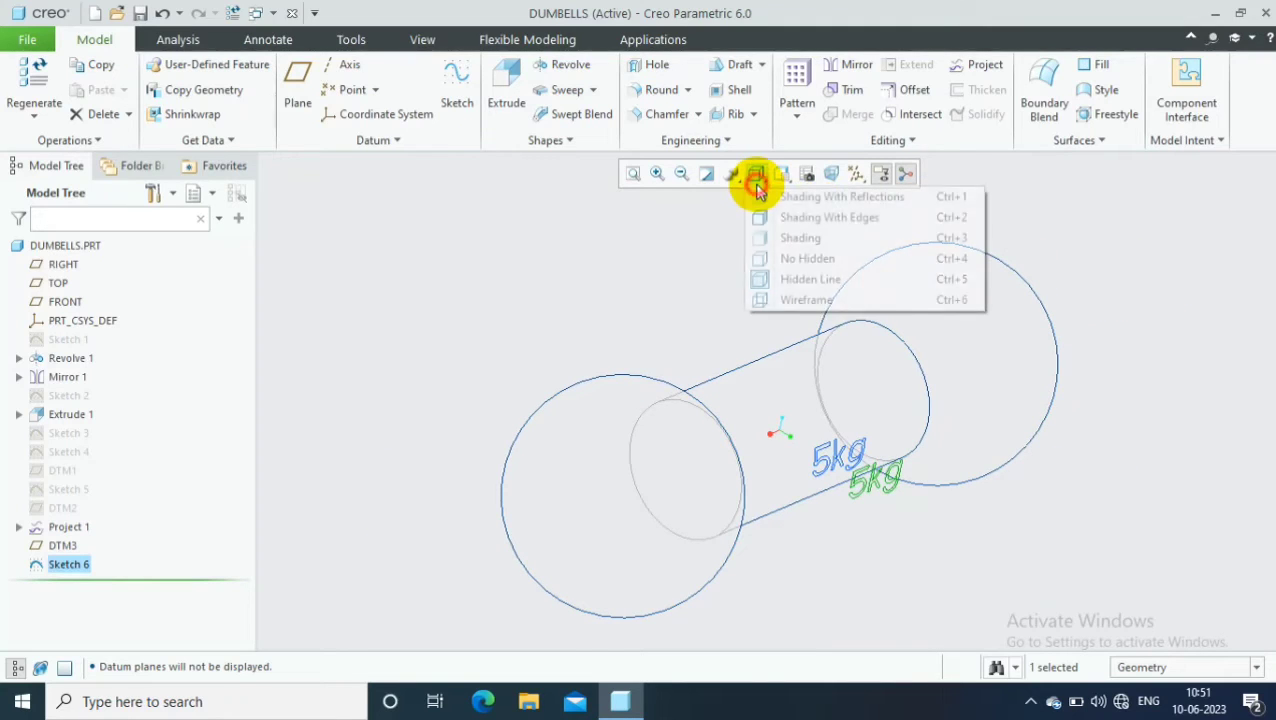
pyautogui.click(778, 242)
pyautogui.click(627, 272)
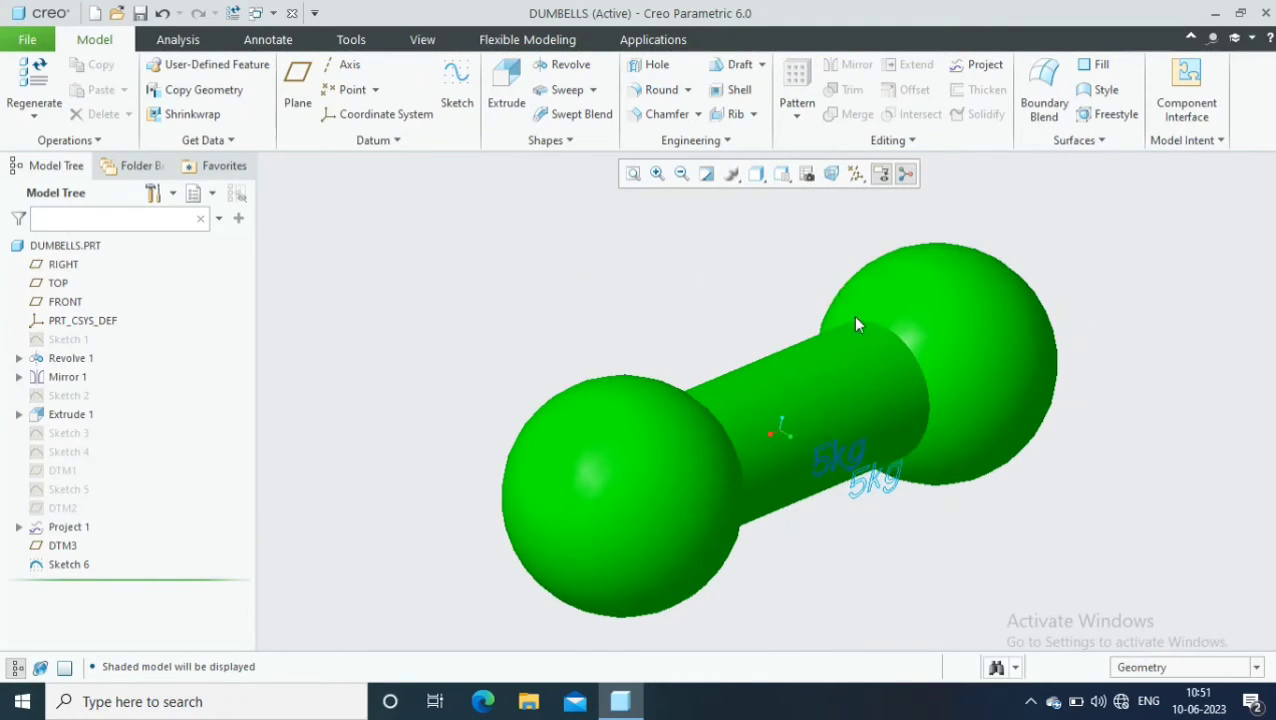
pyautogui.click(855, 373)
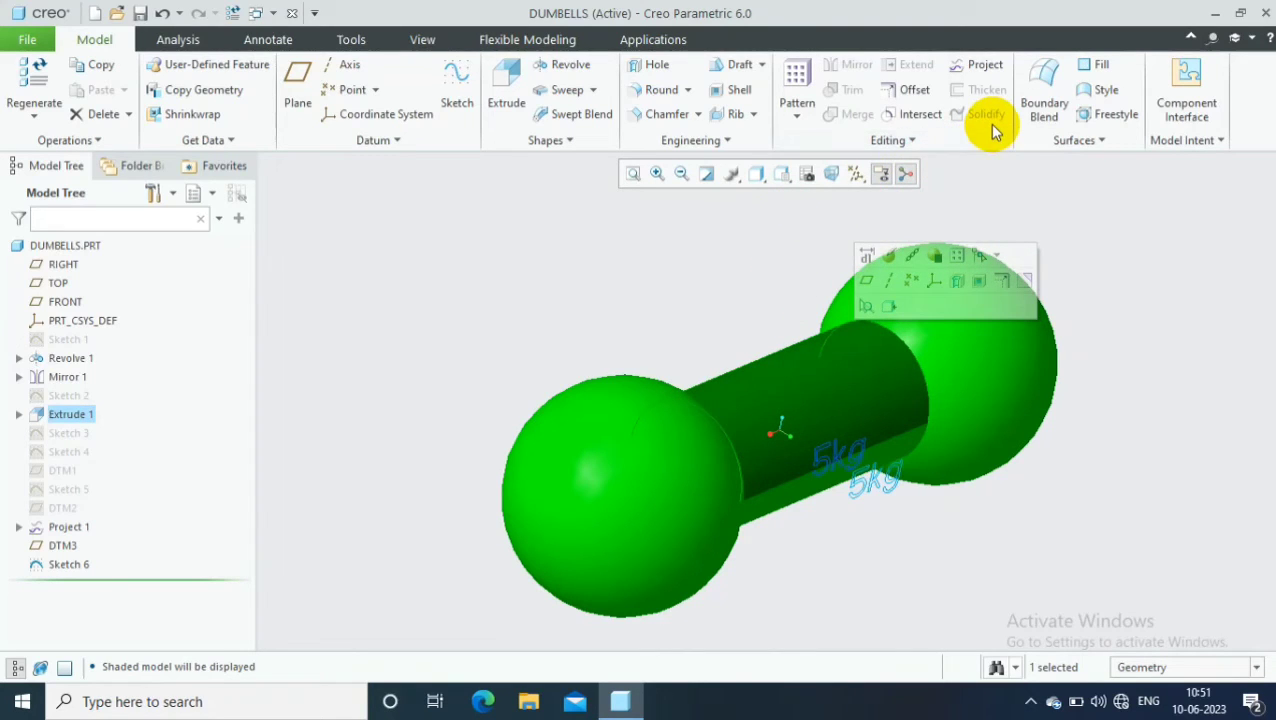
# - Start a Draft Offset on the handle using Sketch 6's 5kg outline
pyautogui.click(910, 91)
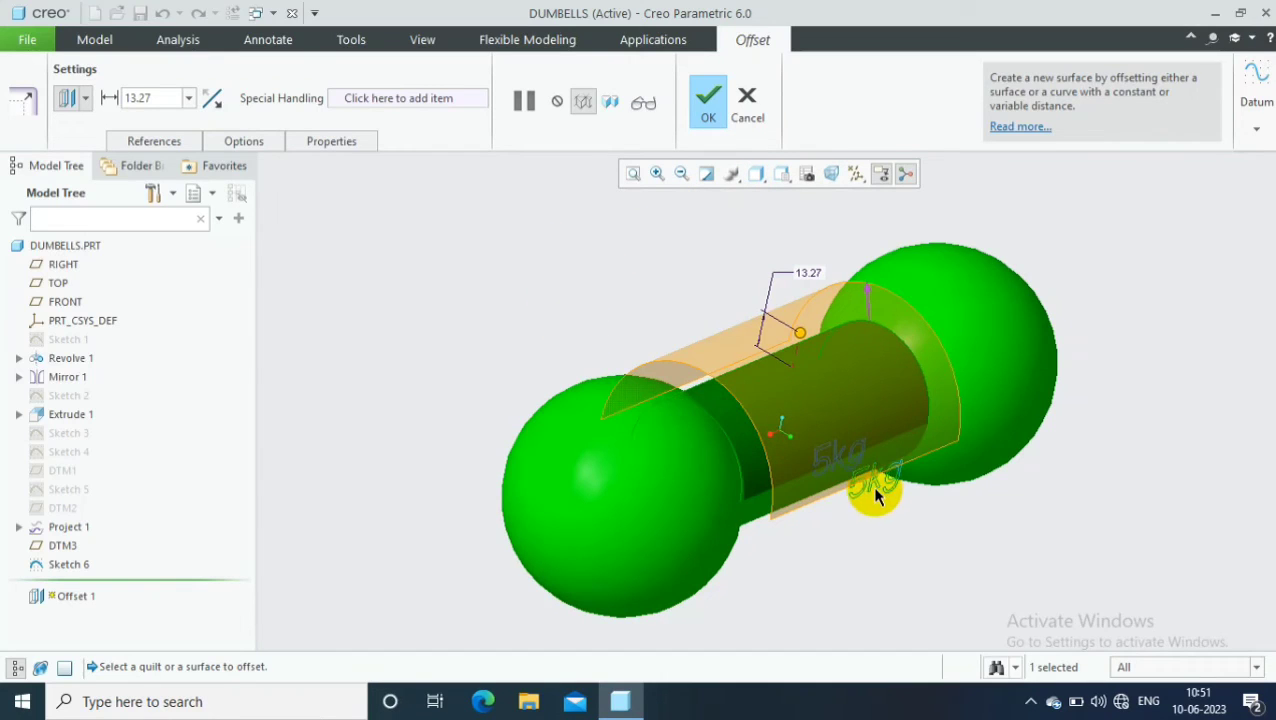
pyautogui.click(85, 97)
pyautogui.click(78, 155)
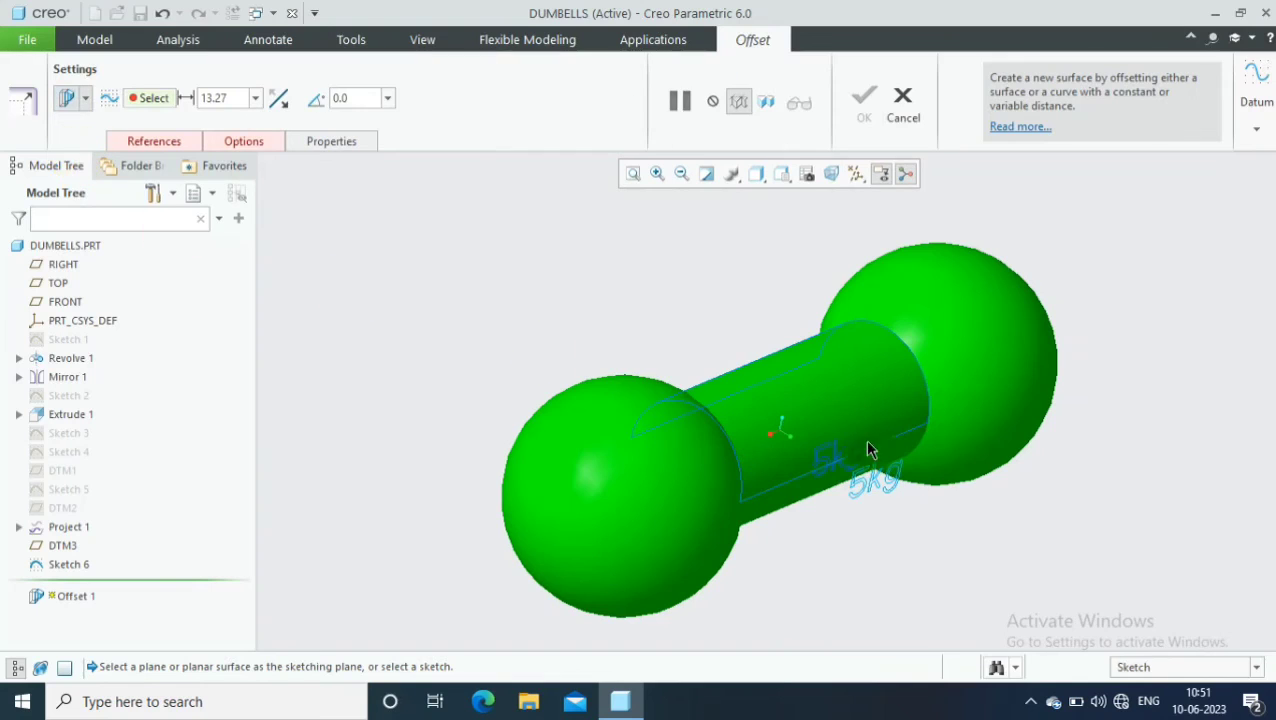
pyautogui.click(885, 493)
pyautogui.click(885, 493)
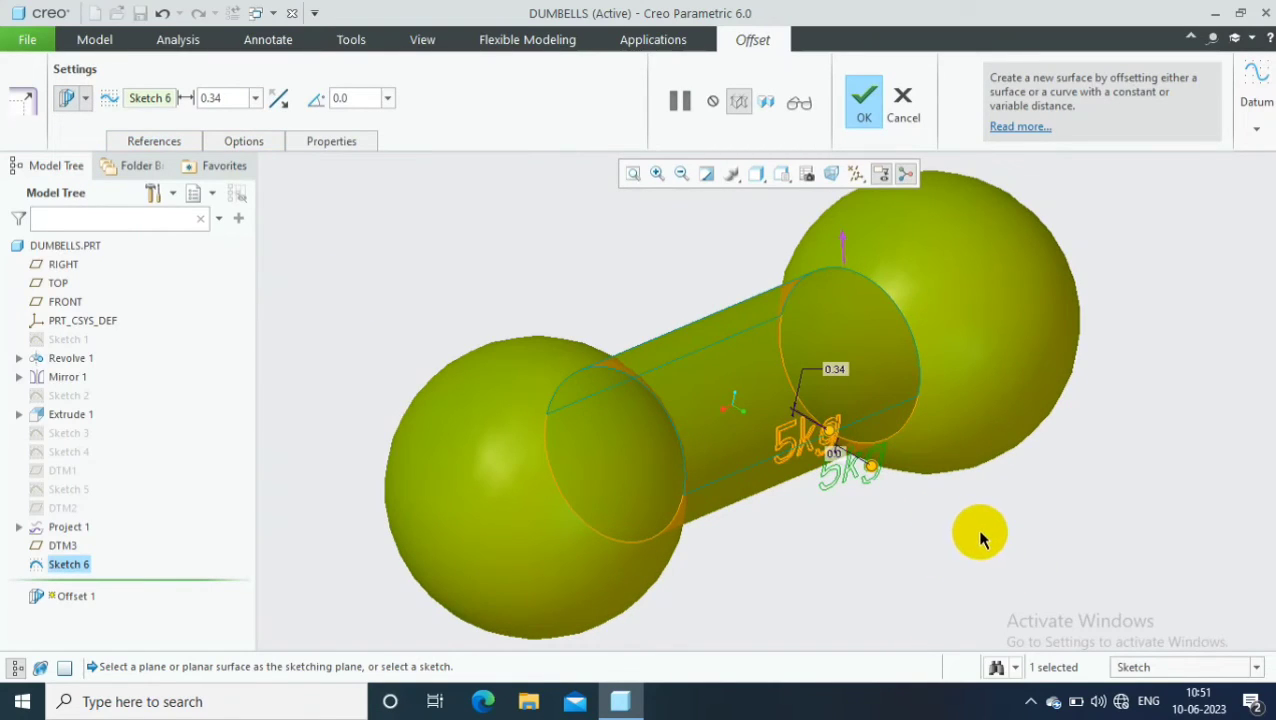
pyautogui.moveTo(1006, 540)
pyautogui.mouseDown(button='middle')
pyautogui.moveTo(997, 515)
pyautogui.moveTo(997, 544)
pyautogui.mouseUp(button='middle')
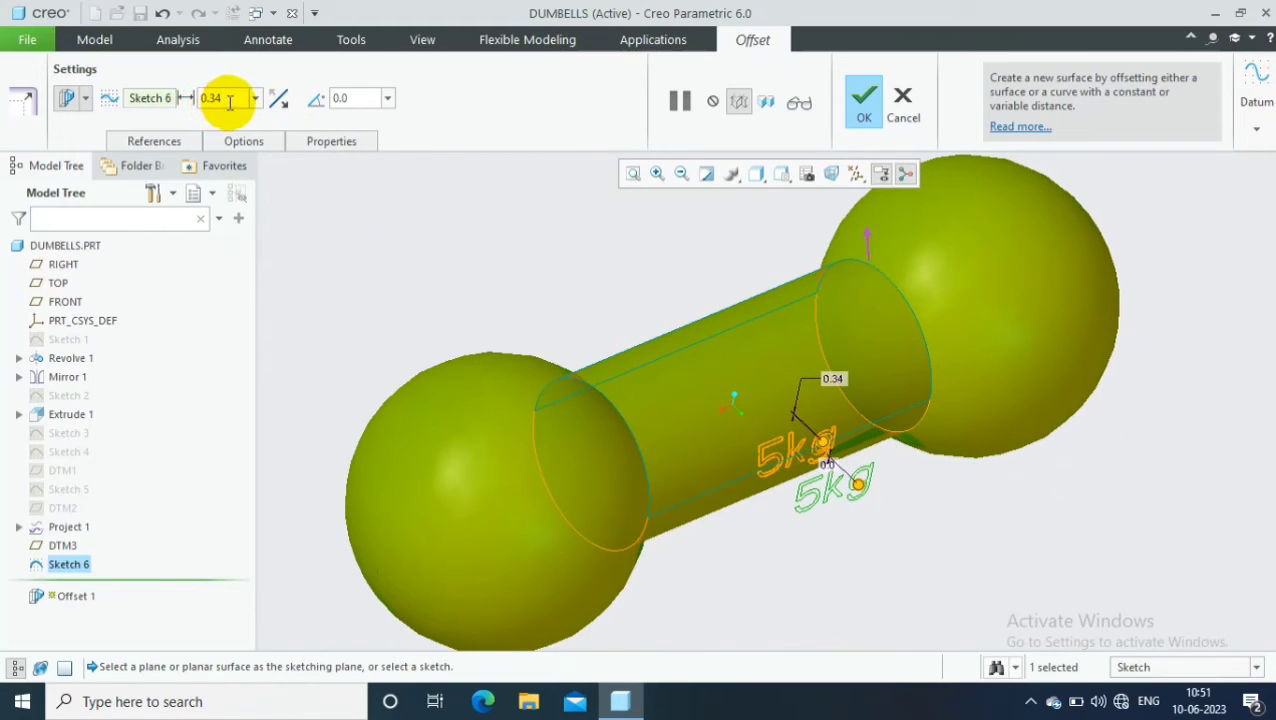
# - Flip the 0.34 offset direction and complete the feature
pyautogui.click(289, 105)
pyautogui.click(289, 105)
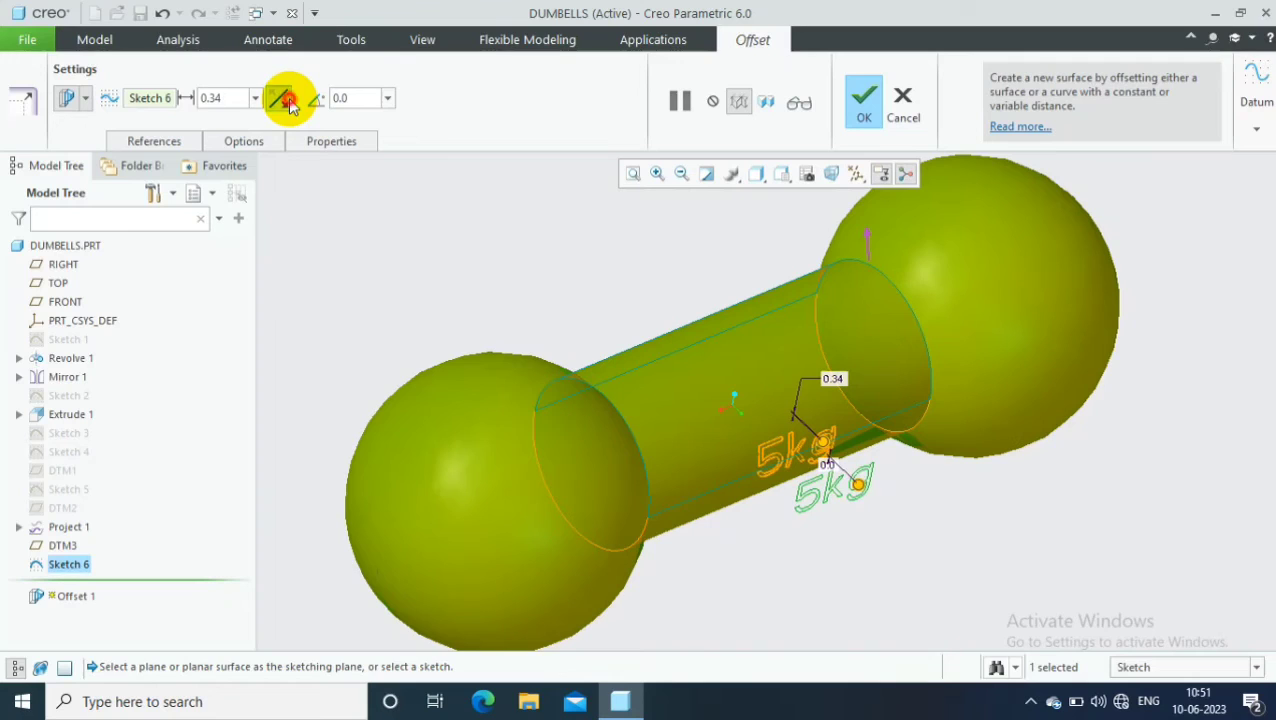
pyautogui.click(289, 105)
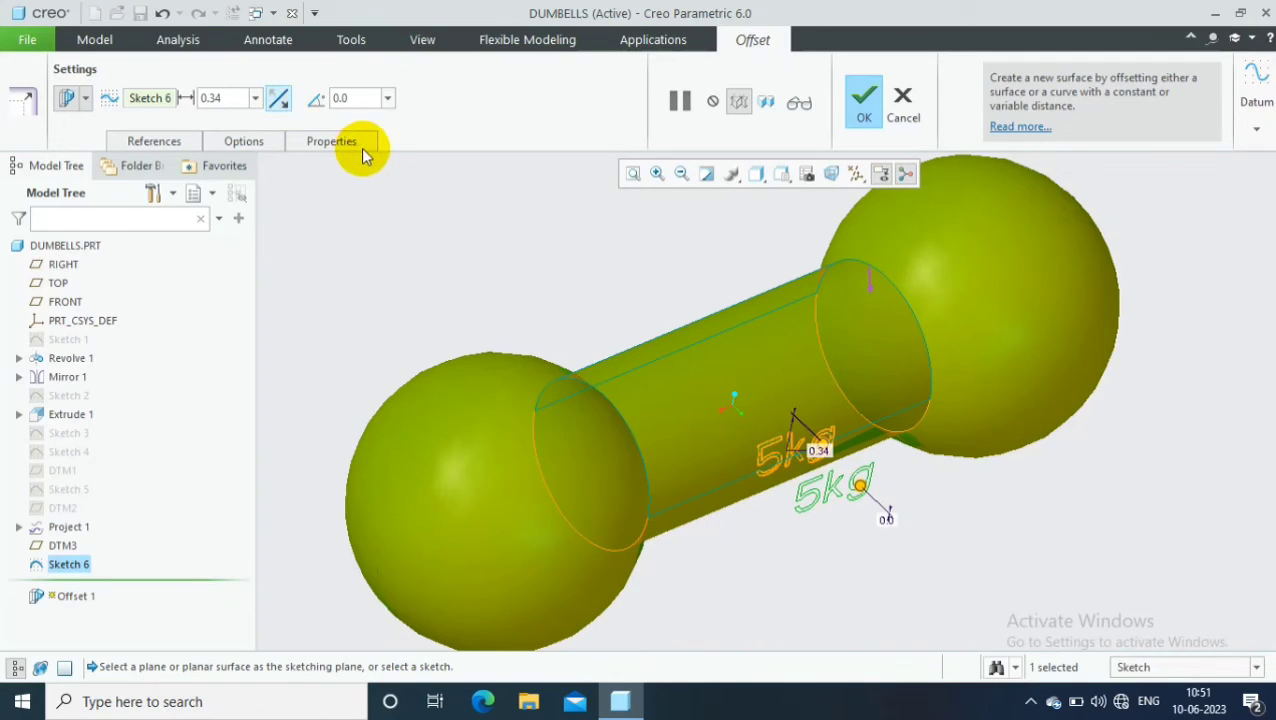
pyautogui.click(863, 97)
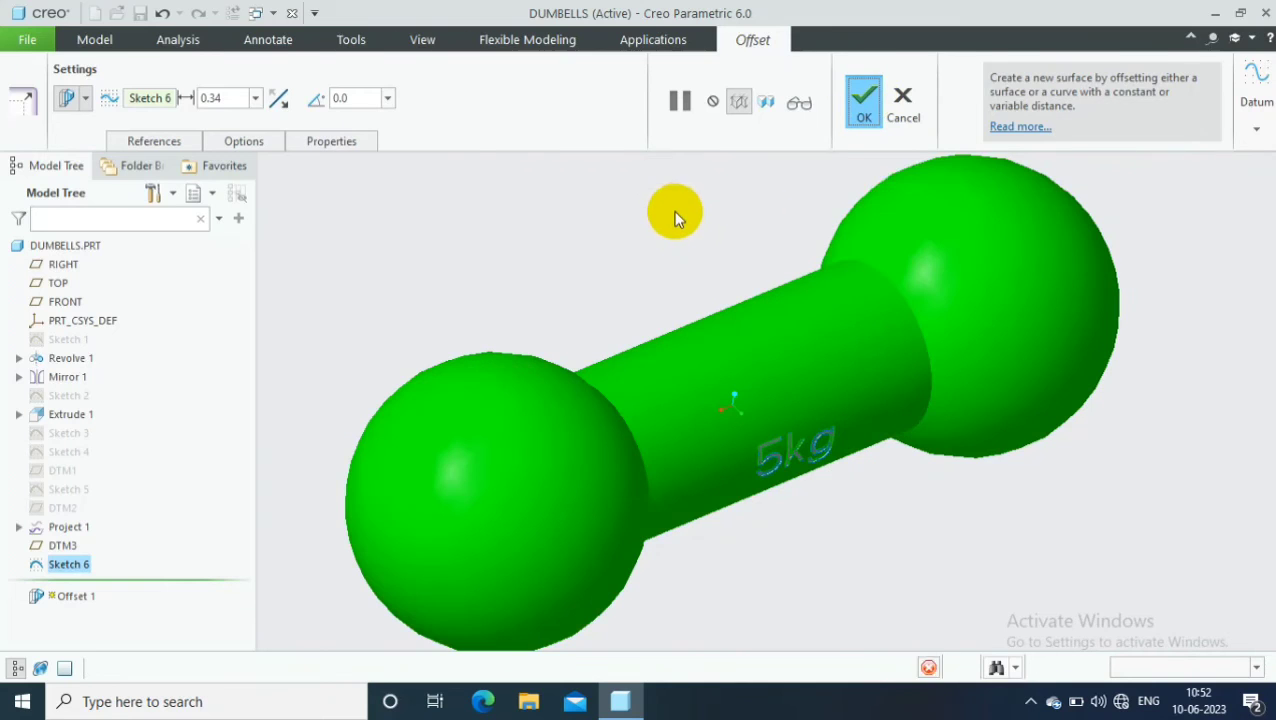
# - Rotate the dumbbell to a horizontal view showing the embossed 5kg
pyautogui.moveTo(587, 174)
pyautogui.mouseDown(button='middle')
pyautogui.moveTo(561, 191)
pyautogui.moveTo(572, 142)
pyautogui.moveTo(598, 154)
pyautogui.moveTo(598, 201)
pyautogui.moveTo(650, 171)
pyautogui.moveTo(607, 175)
pyautogui.mouseUp(button='middle')
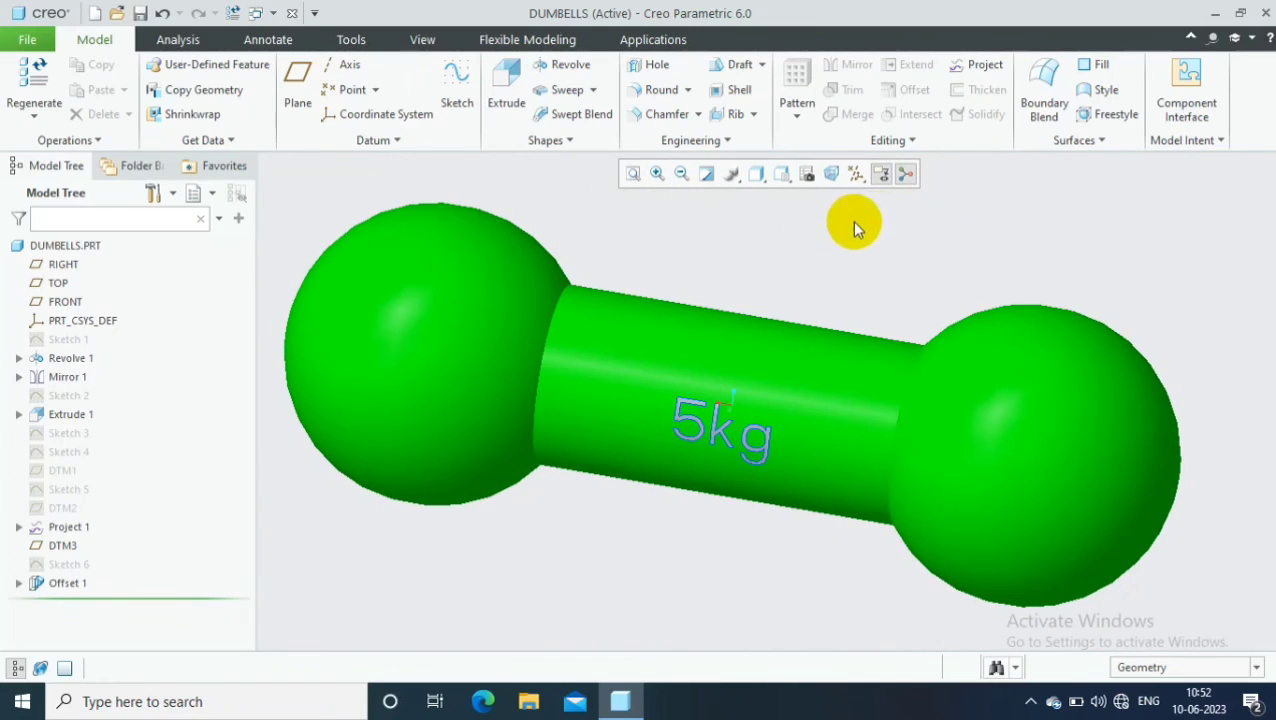